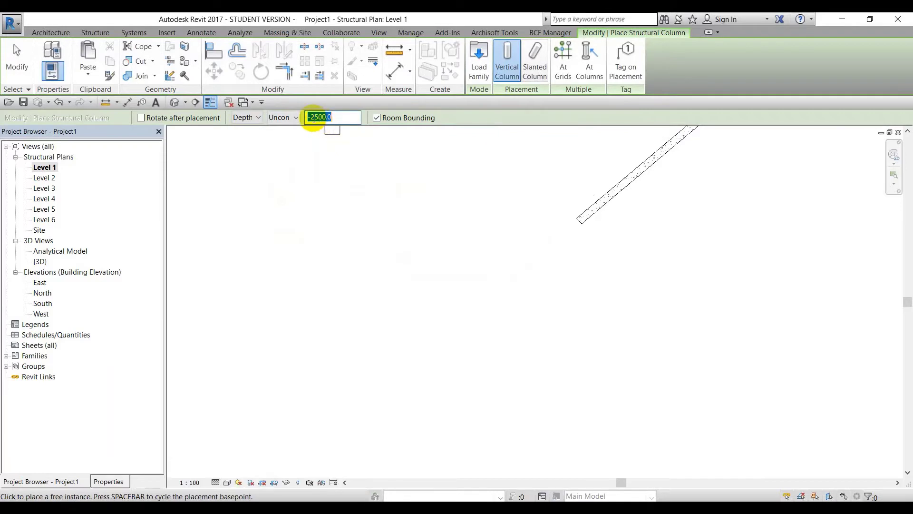
Step: Place a vertical 1000 x 1000mm structural column with an unconnected depth of 2500 in the empty area beside the diagonal wall
click(314, 117)
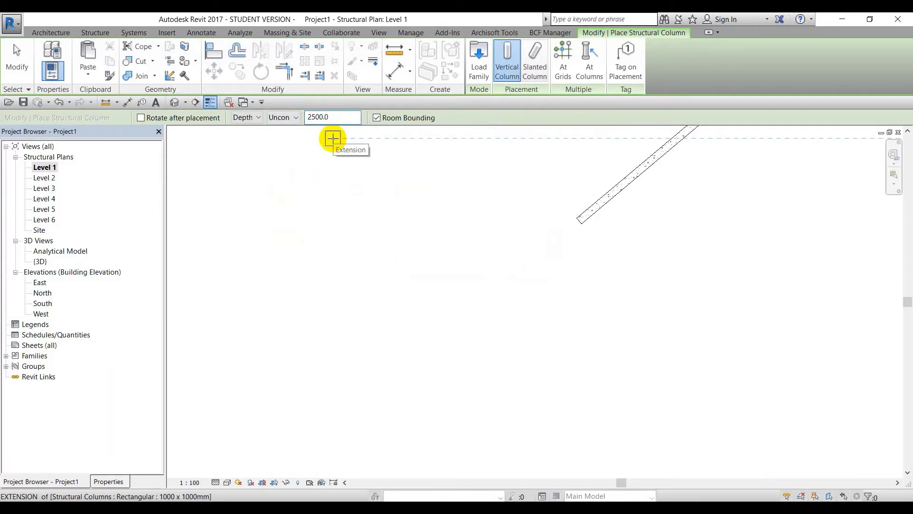
click(342, 298)
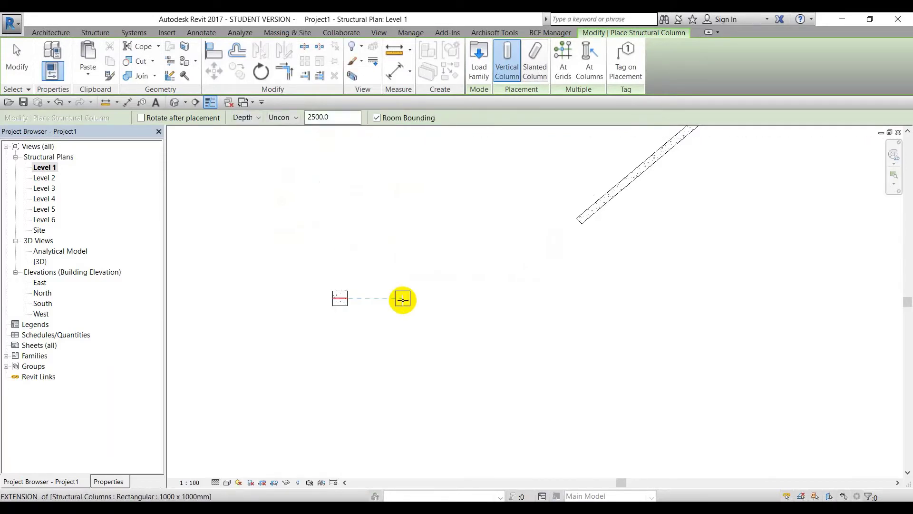
scroll(402, 300, down, 2)
right_click(384, 240)
key(Escape)
click(112, 480)
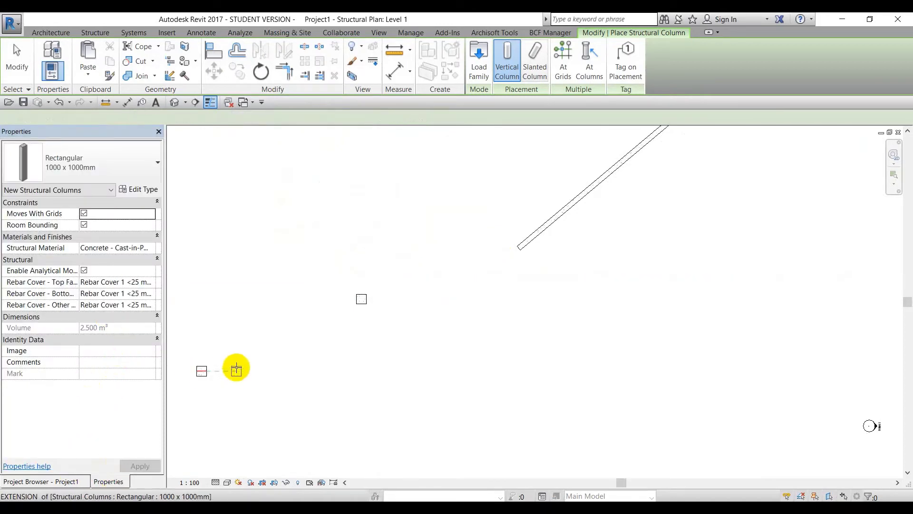
key(Escape)
Step: Move the column nearest the plan's lower-left area to directly beneath the other free-standing column
click(204, 370)
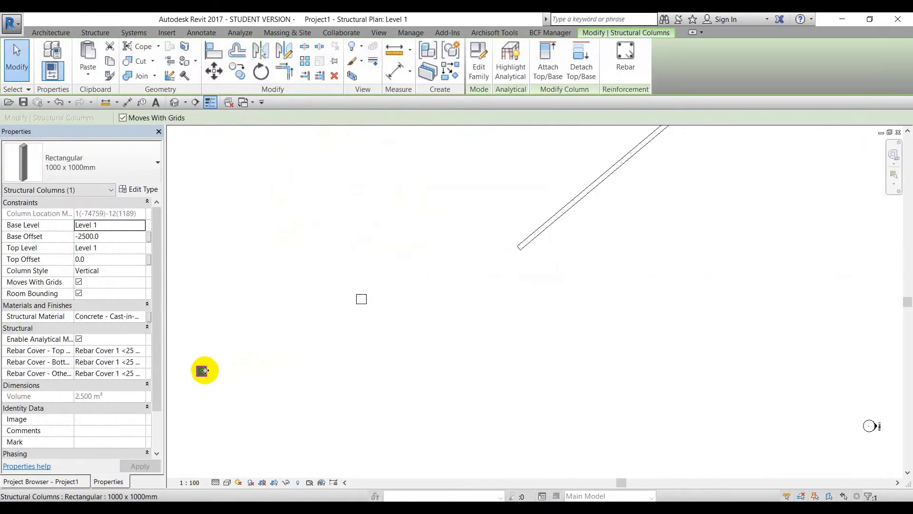
drag(230, 361, 361, 329)
click(253, 355)
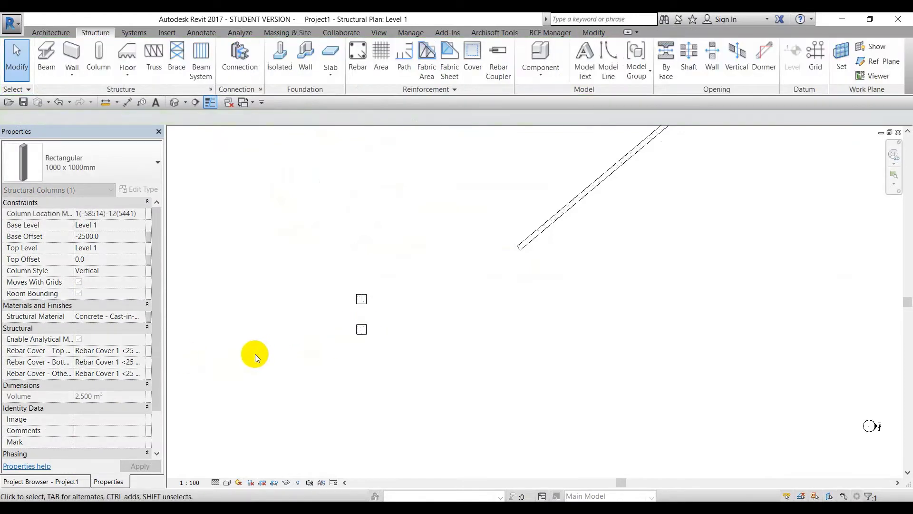
Step: Set the Level 1 plan's view range bottom offset and view depth offset to 0
scroll(125, 373, down, 3)
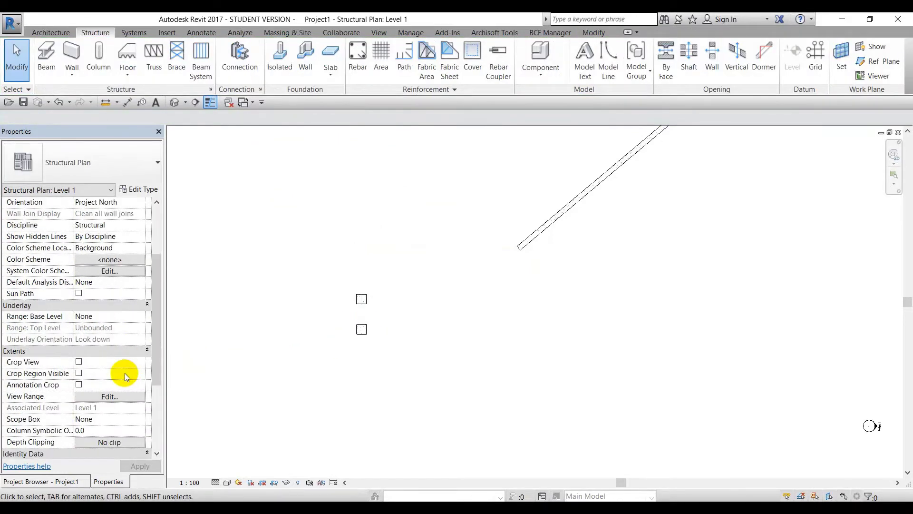
click(121, 398)
double_click(355, 300)
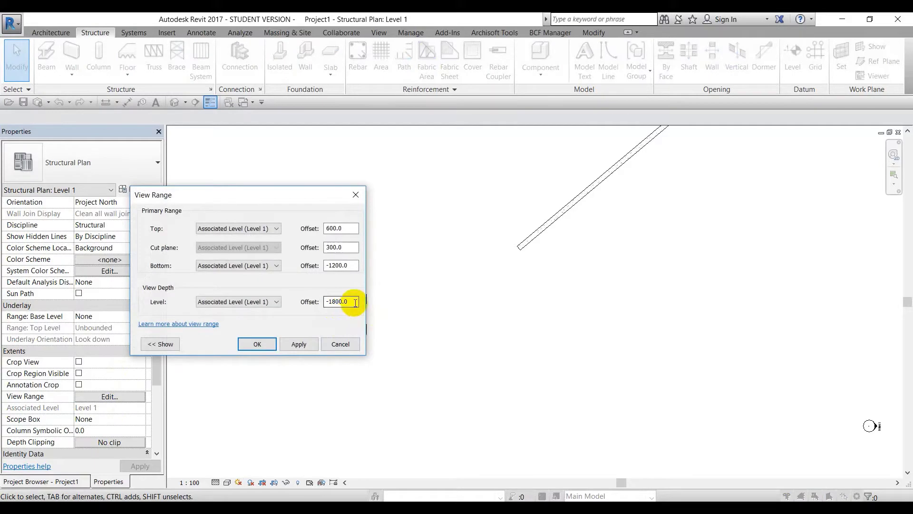
text(0)
drag(352, 265, 308, 265)
text(0)
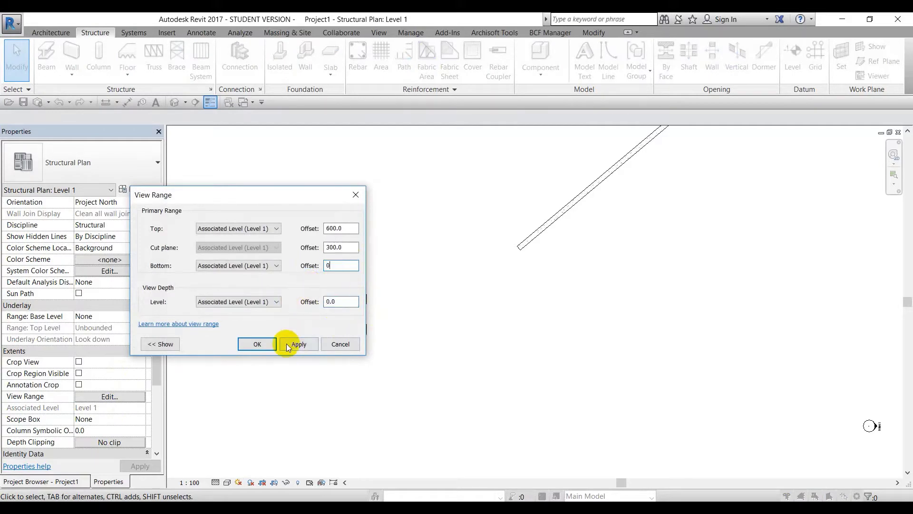
click(288, 344)
click(256, 345)
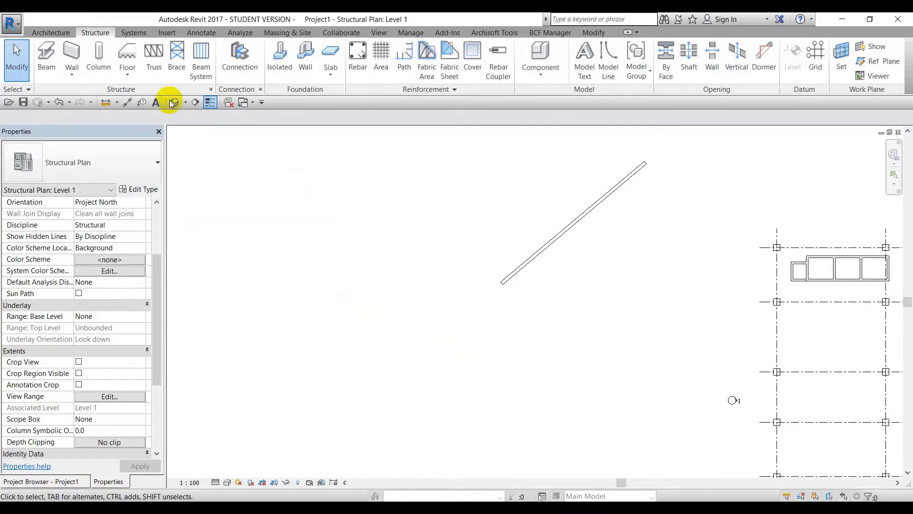
Step: Place another 1000 x 1000mm column with an unconnected depth of 2500 to the left of the diagonal wall's lower end
click(104, 65)
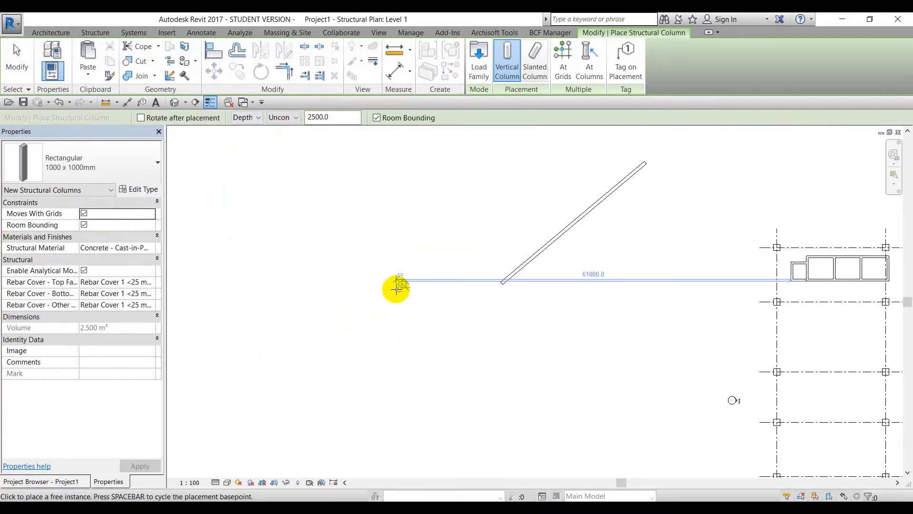
click(396, 288)
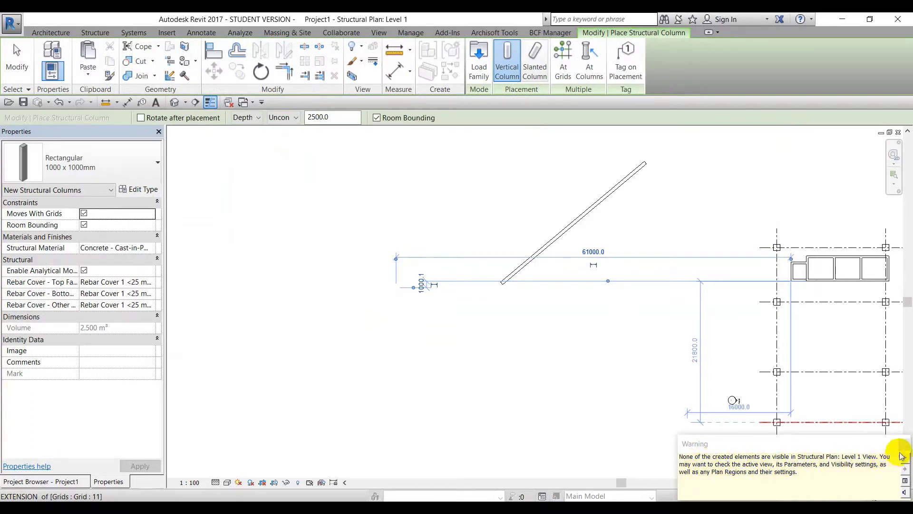
right_click(520, 320)
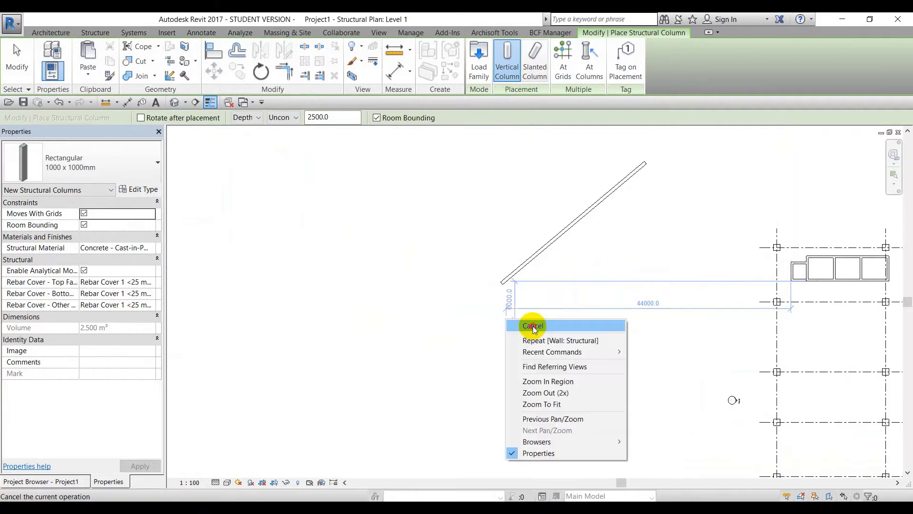
click(529, 323)
Step: Inspect the columns placed below Level 1 in the 3D view and return to the Level 1 plan
click(183, 101)
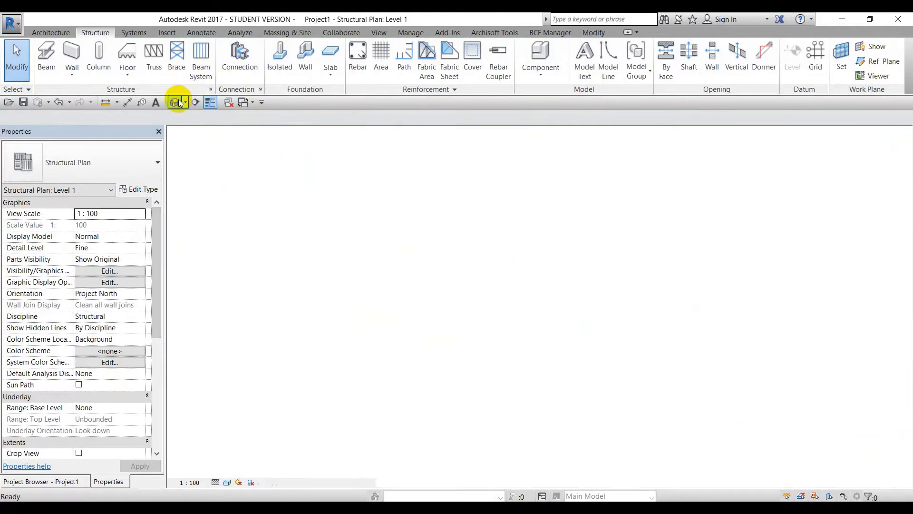
scroll(228, 366, up, 4)
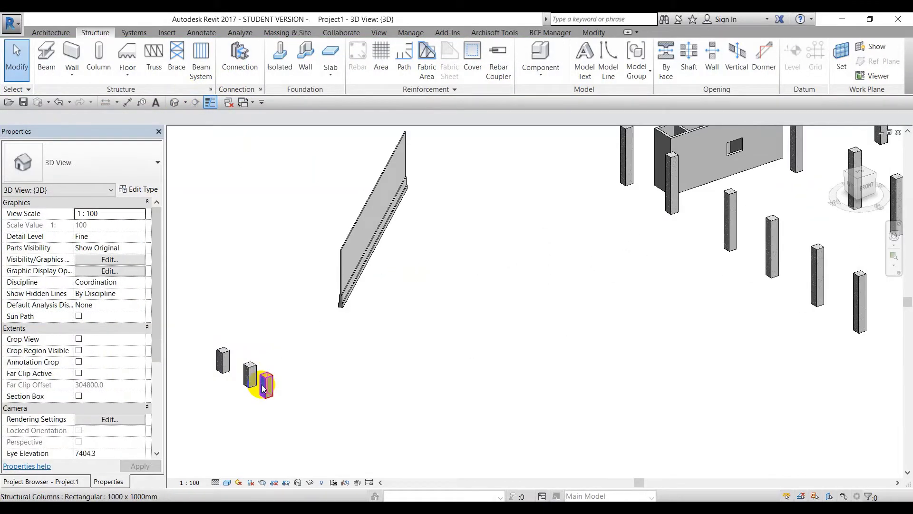
key(ctrl+Tab)
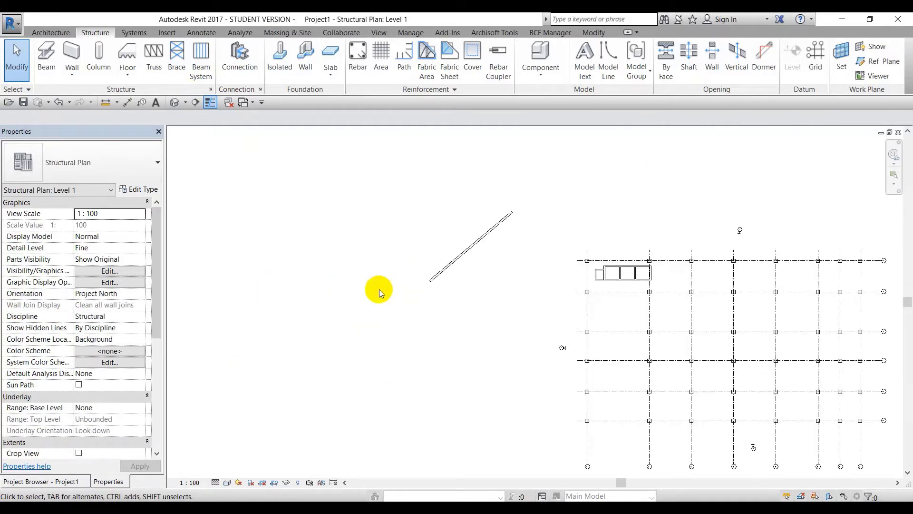
Step: Switch to the PDF in Adobe Acrobat Reader to read its View Range page, and return to Revit
scroll(379, 290, down, 1)
click(64, 481)
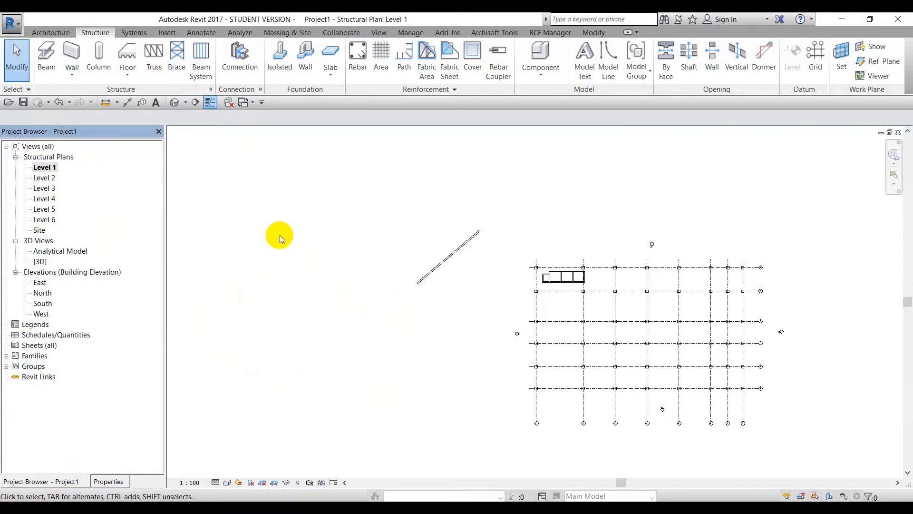
key(alt+Tab)
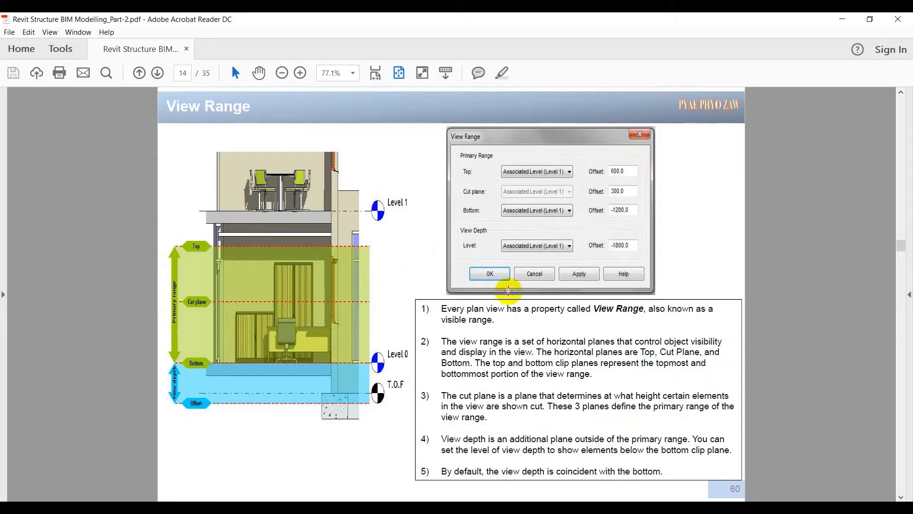
click(318, 508)
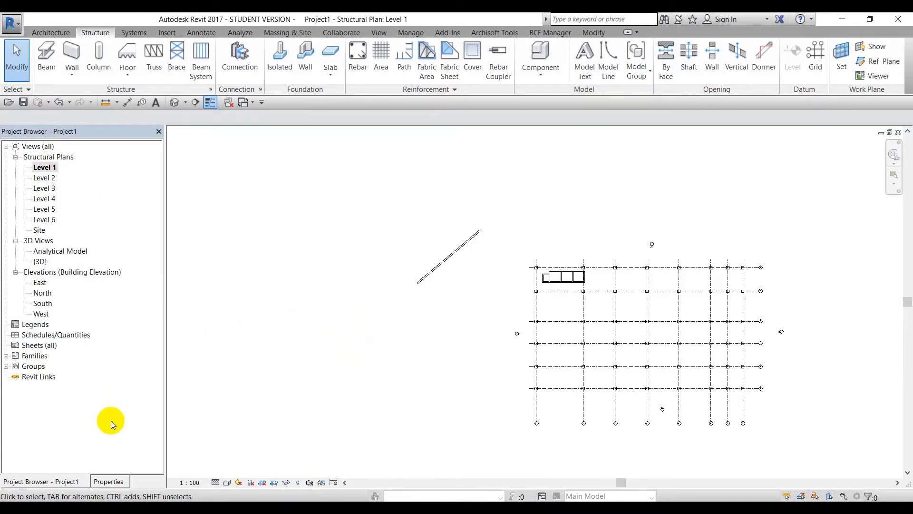
Step: Set the Level 1 plan's view range top to Level Above (Level 2) with an offset of 0
click(107, 481)
scroll(100, 340, down, 5)
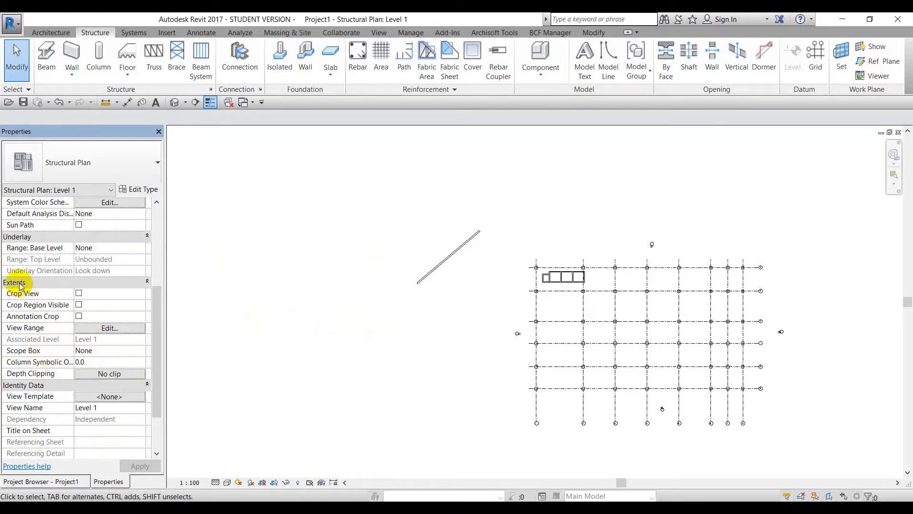
click(101, 328)
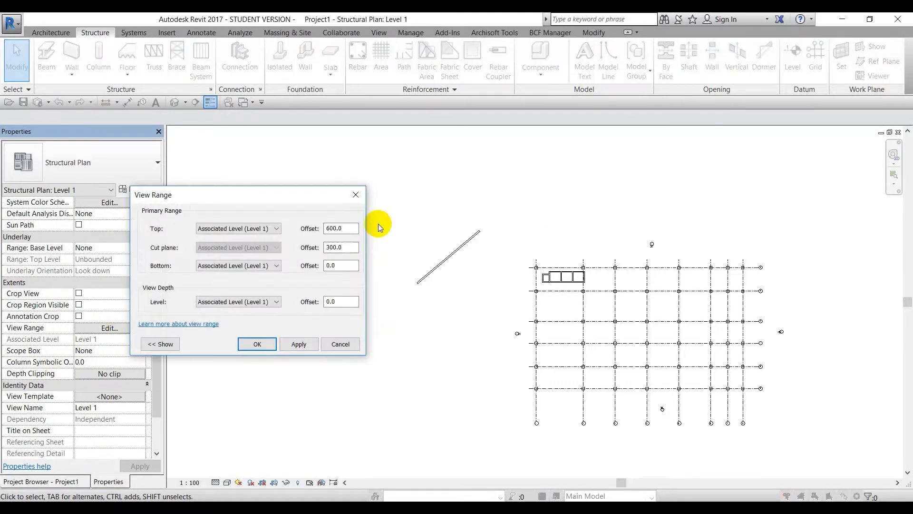
drag(291, 196, 642, 175)
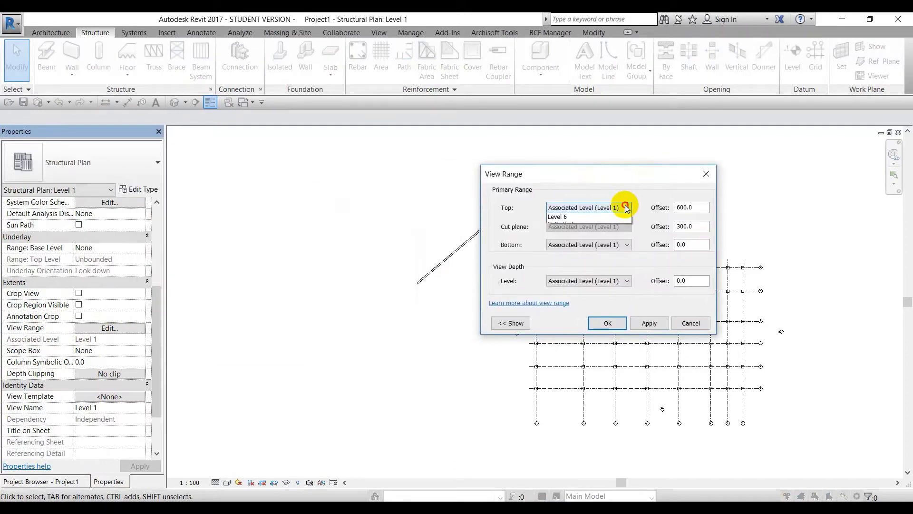
click(627, 207)
click(590, 227)
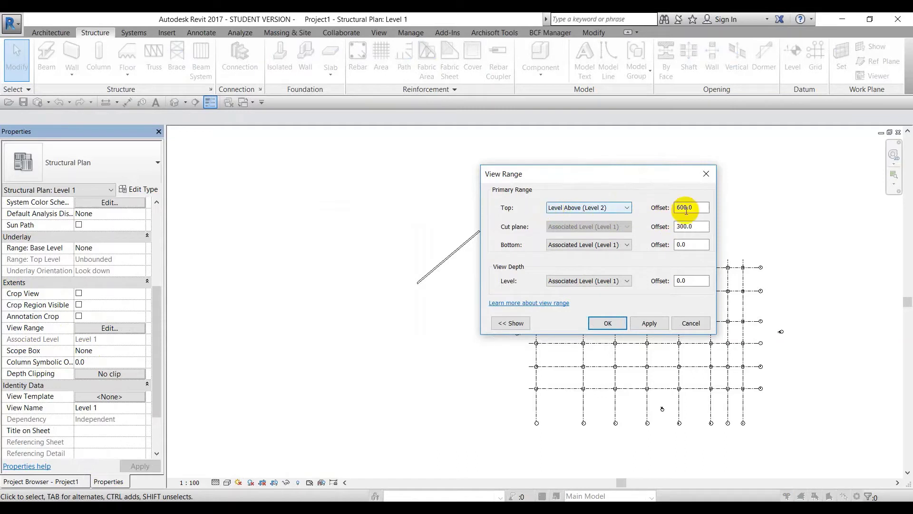
drag(687, 208, 648, 212)
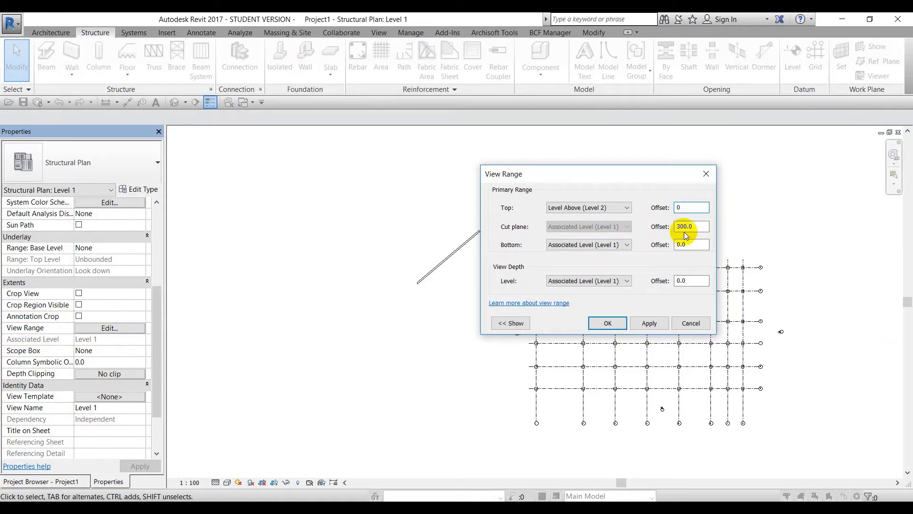
text(0)
click(649, 322)
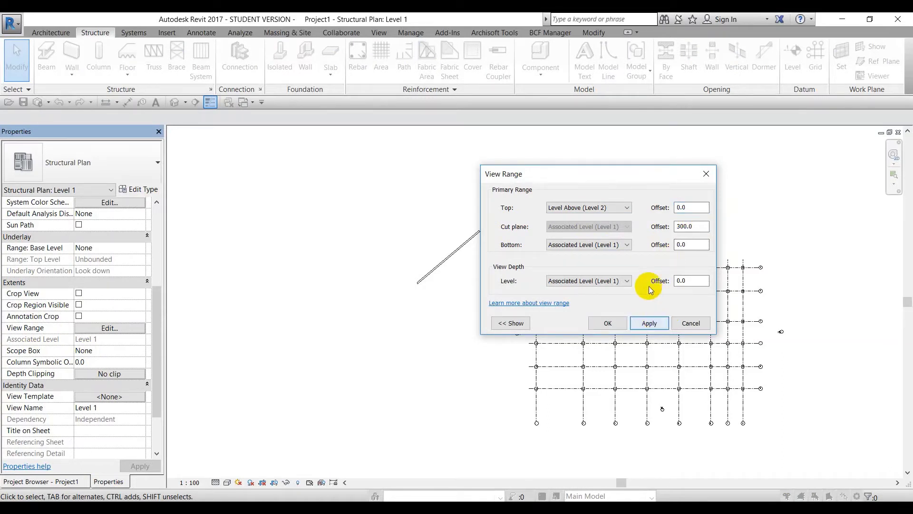
click(607, 323)
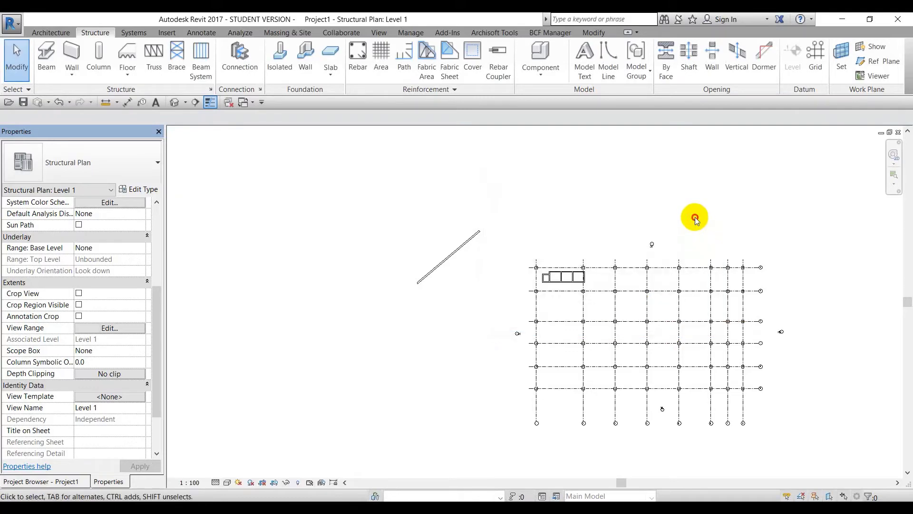
Step: Open the 3D view and start editing the profile of the 300thk RC Wall that contains the rectangular opening
scroll(572, 284, up, 5)
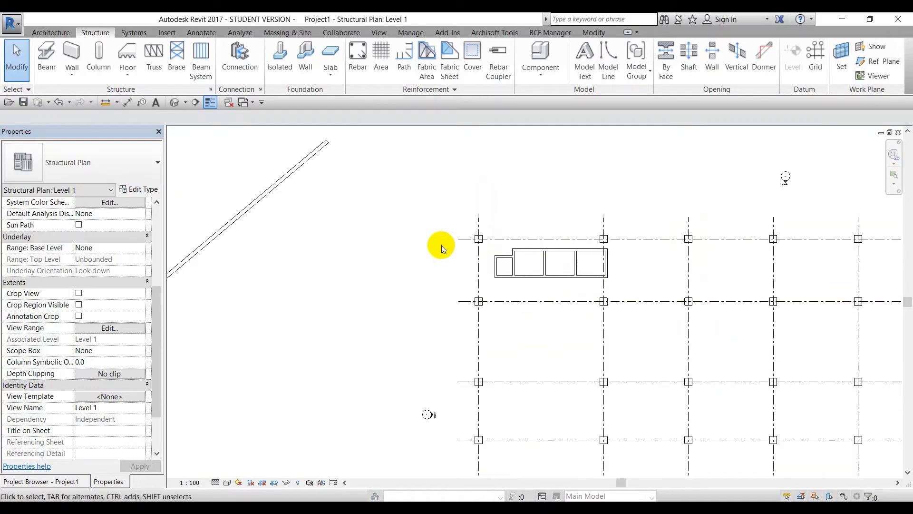
scroll(441, 244, down, 4)
key(ctrl+Tab)
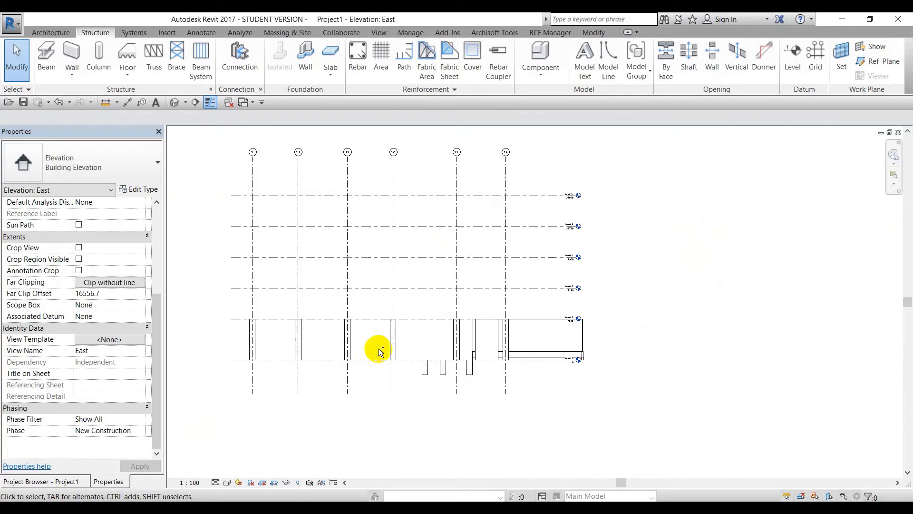
key(ctrl+Tab)
scroll(434, 321, down, 2)
middle_drag(588, 279, 593, 277)
scroll(567, 267, up, 4)
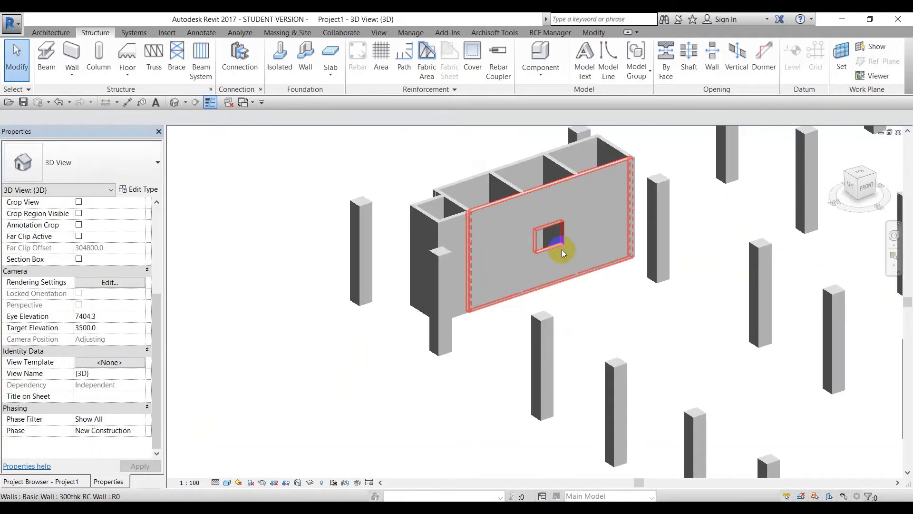
click(561, 247)
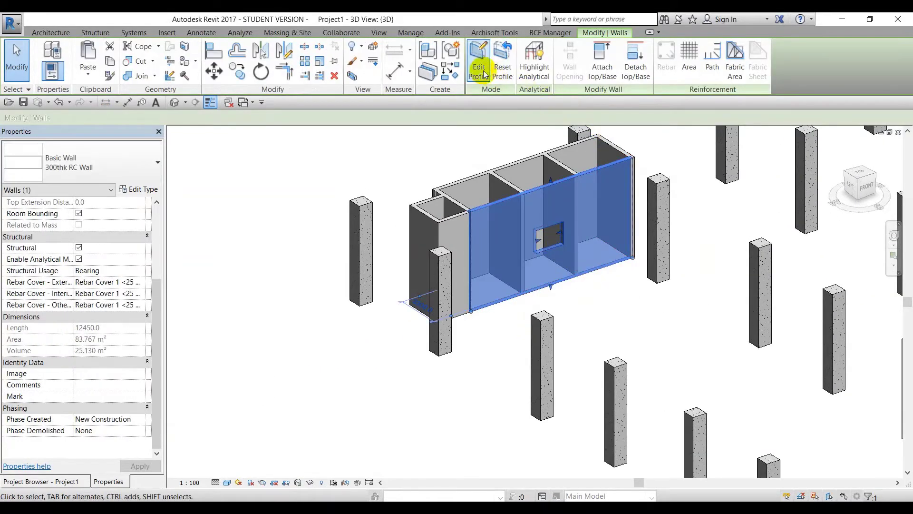
click(479, 62)
Step: Set the distance from the wall's base to the opening's bottom edge to 1000
click(549, 247)
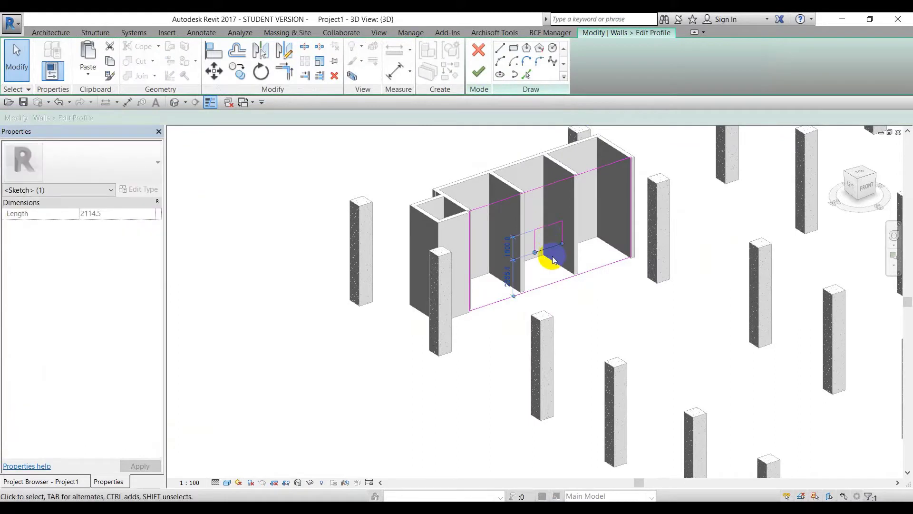
scroll(545, 259, up, 3)
click(484, 301)
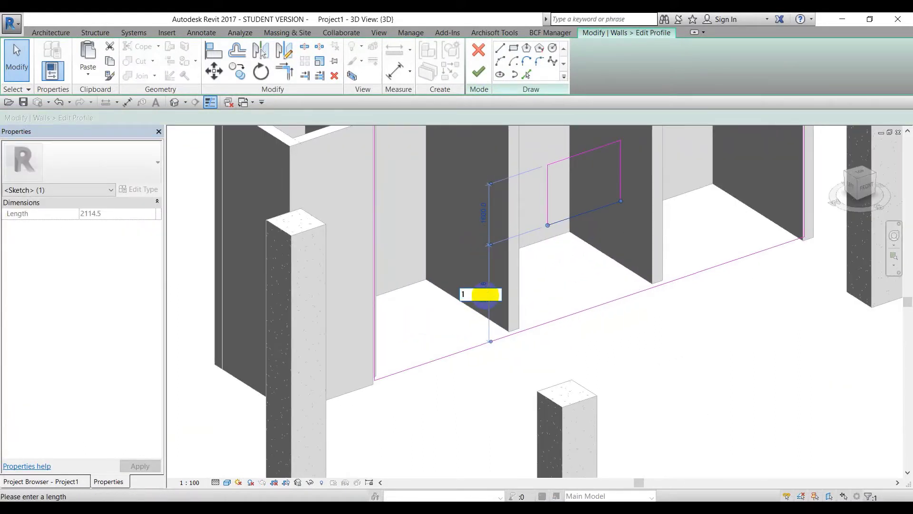
text(1000)
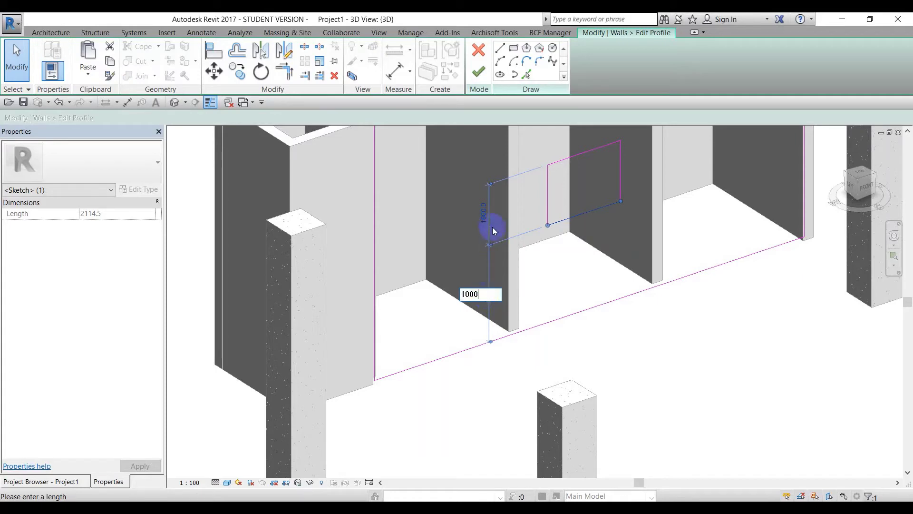
key(Return)
Step: Set the opening's height to 2000 by repositioning its top edge
click(570, 162)
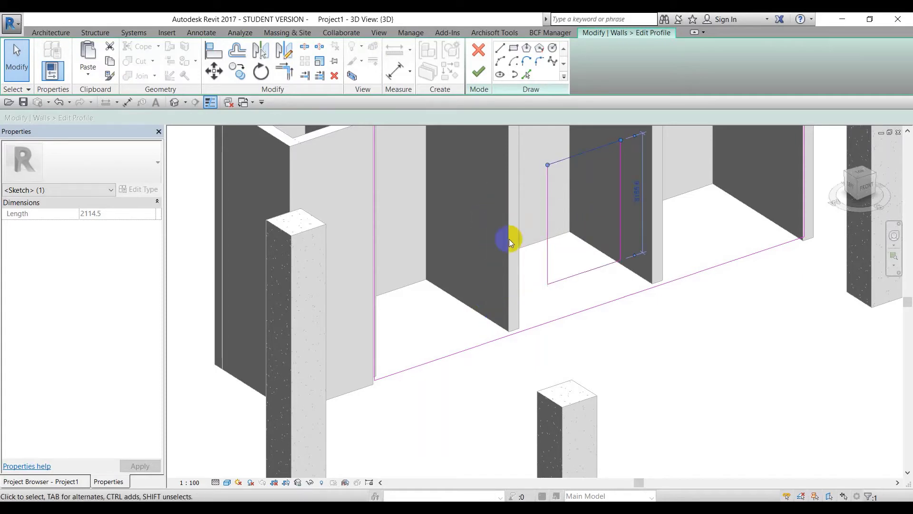
click(637, 191)
text(2)
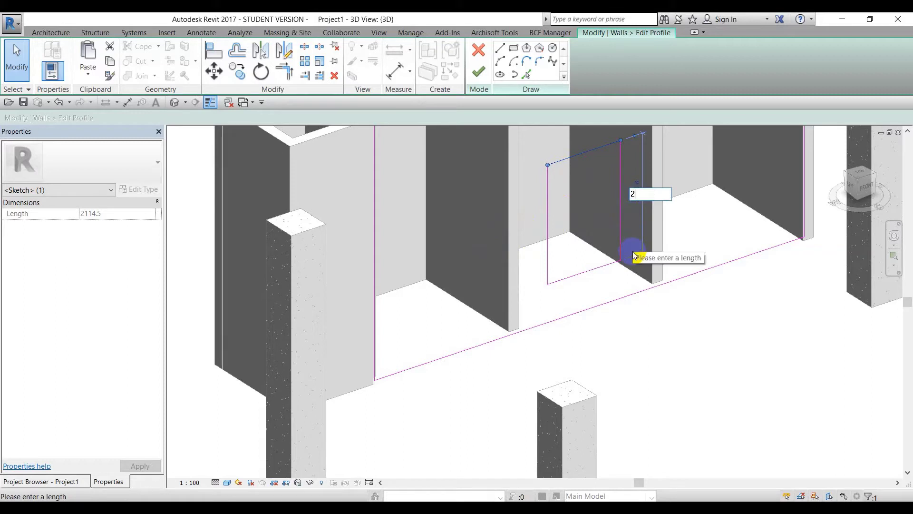
text(000)
key(Return)
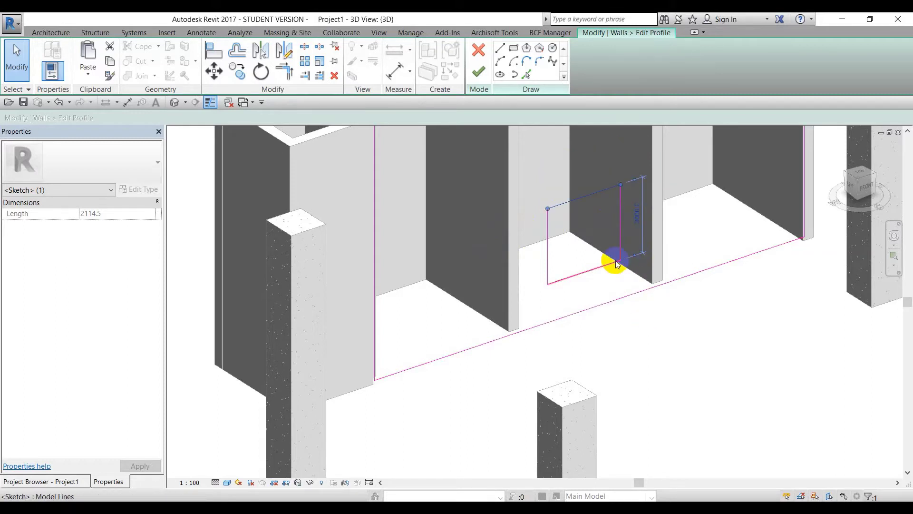
Step: Finish the wall profile edit with the resized opening, deselect the wall and look over the whole model in 3D
scroll(619, 259, up, 2)
middle_drag(630, 254, 583, 264)
scroll(574, 265, down, 2)
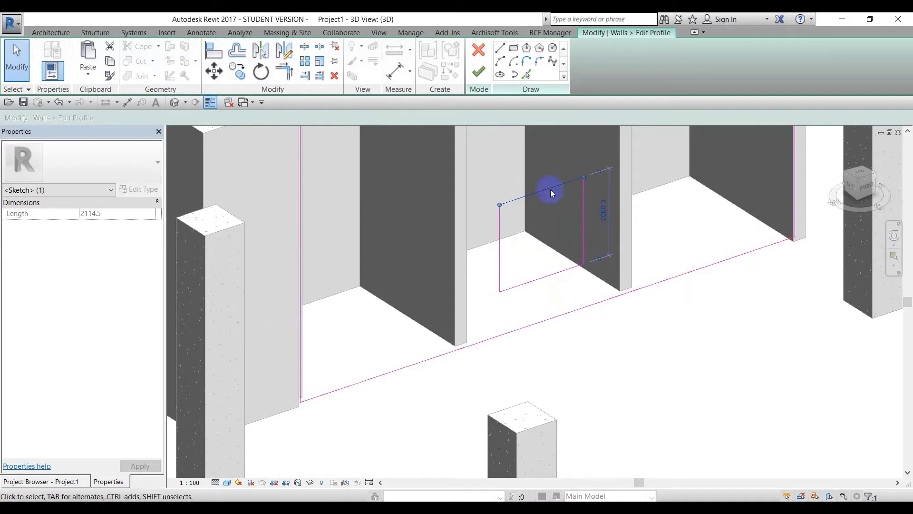
click(479, 72)
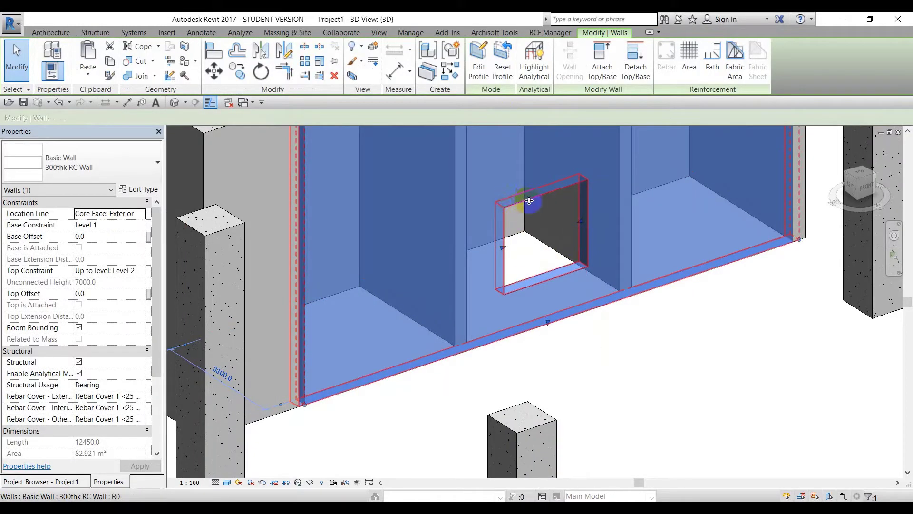
scroll(525, 200, down, 2)
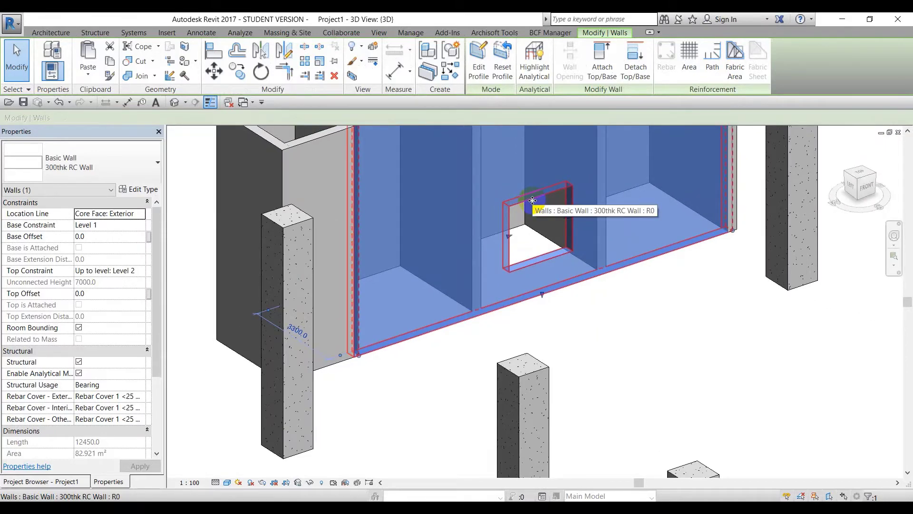
click(585, 312)
scroll(536, 220, down, 5)
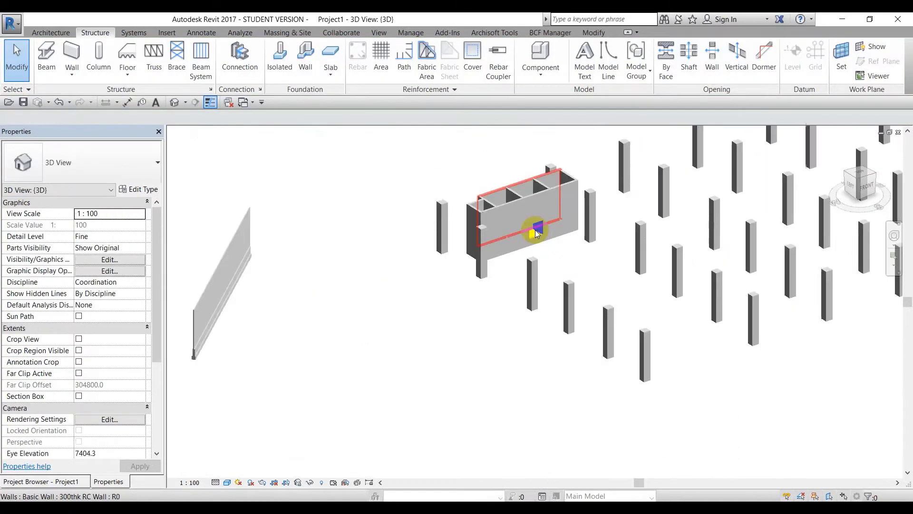
shift+middle_drag(261, 322, 309, 330)
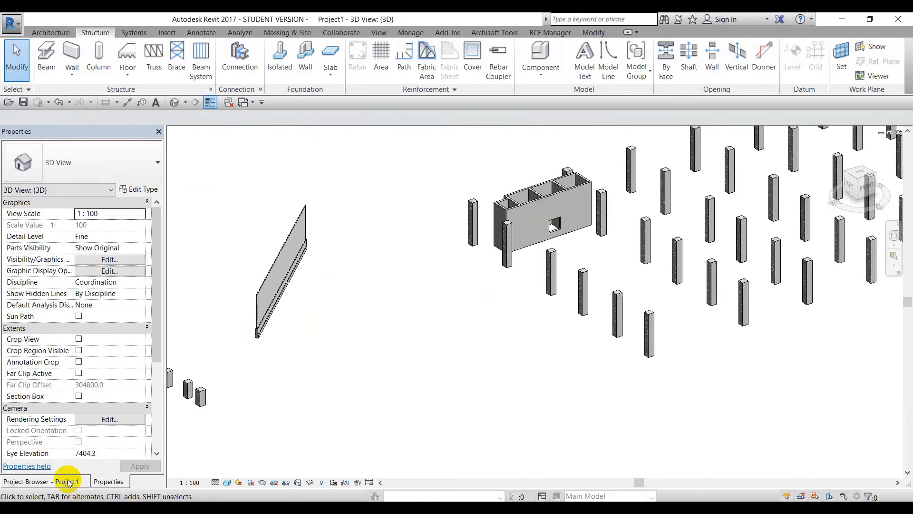
Step: Switch to the Level 1 structural plan and bring up its view range property
key(ctrl+Tab)
scroll(529, 289, up, 2)
scroll(495, 265, down, 2)
middle_drag(495, 265, 469, 288)
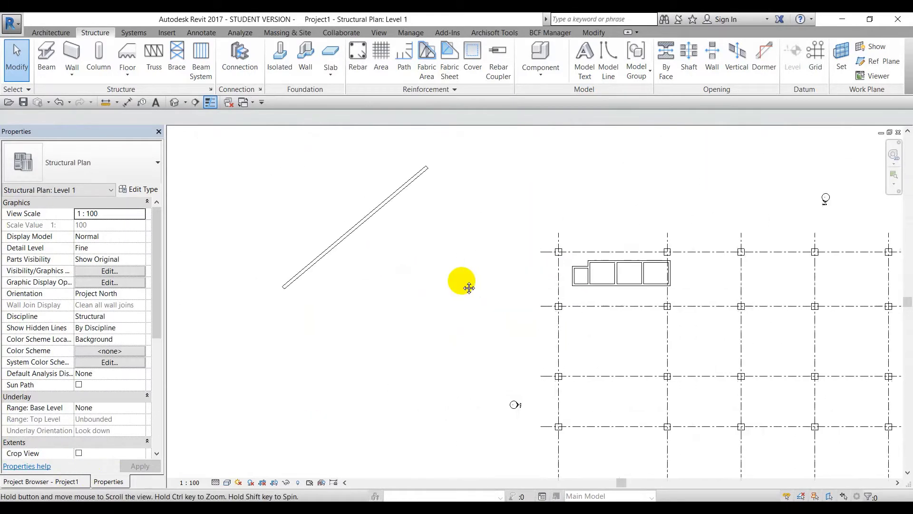
scroll(105, 380, down, 5)
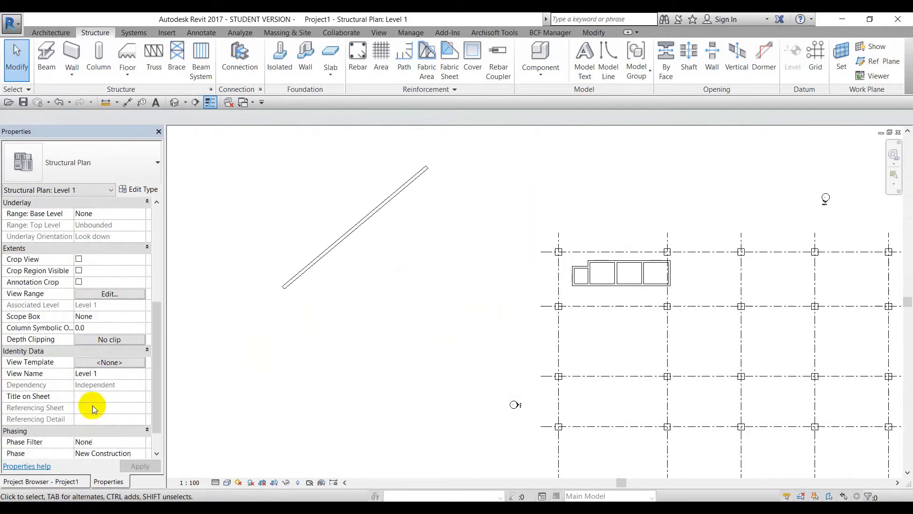
Step: Examine the Level 1 plan's view range settings without changing them, and look over the column grid
click(109, 293)
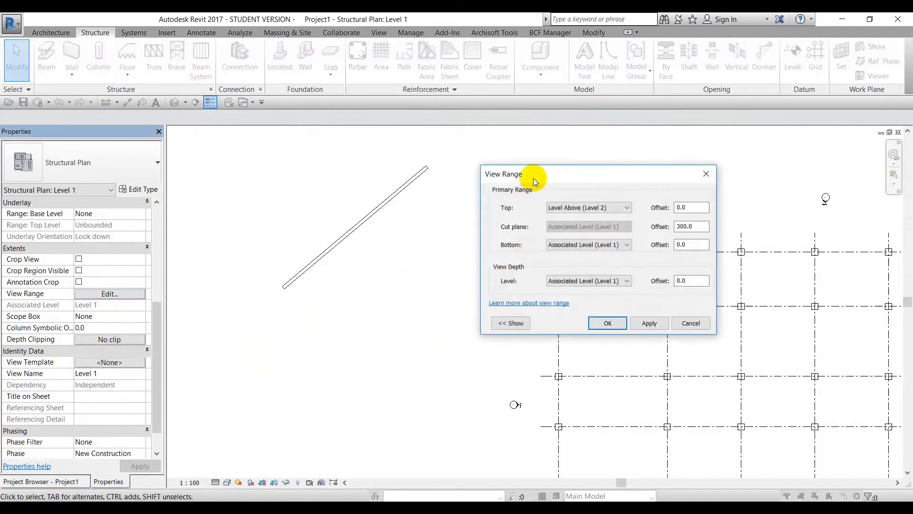
drag(530, 178, 723, 187)
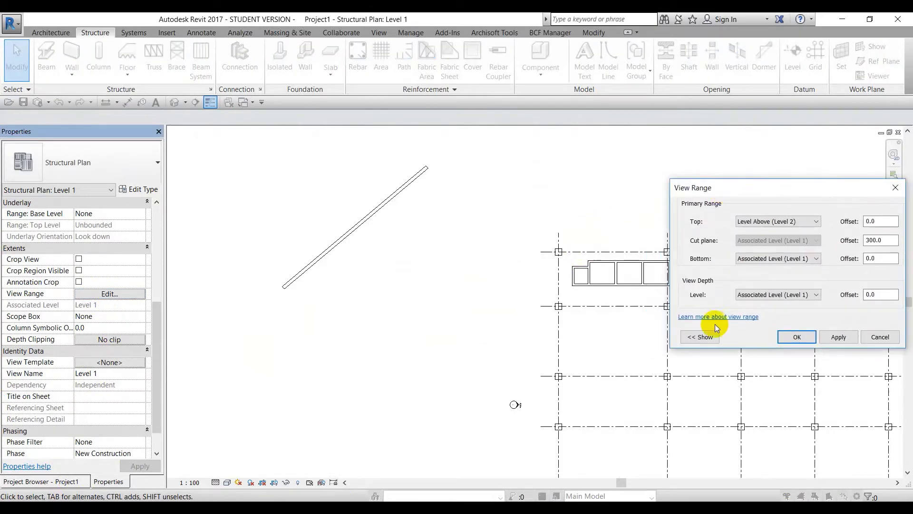
click(689, 337)
click(693, 336)
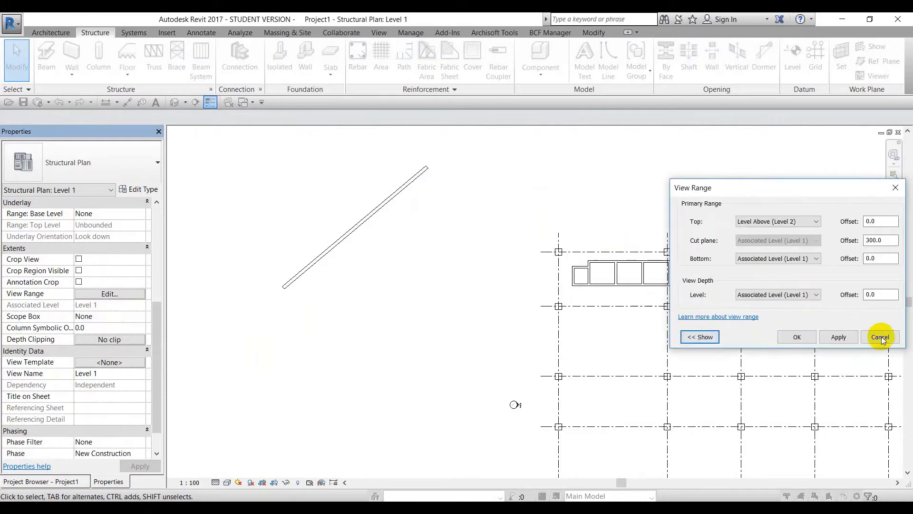
click(814, 336)
scroll(683, 350, down, 3)
middle_drag(683, 351, 357, 291)
click(109, 294)
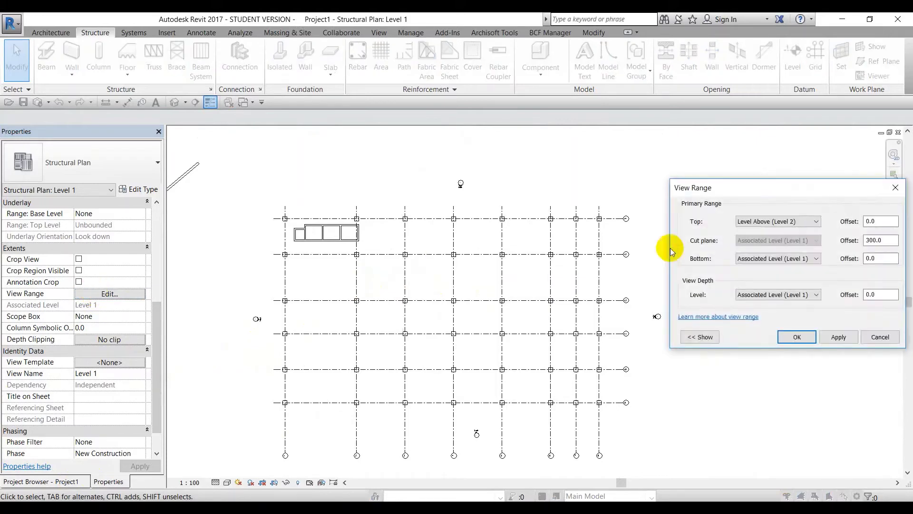
drag(805, 190, 630, 195)
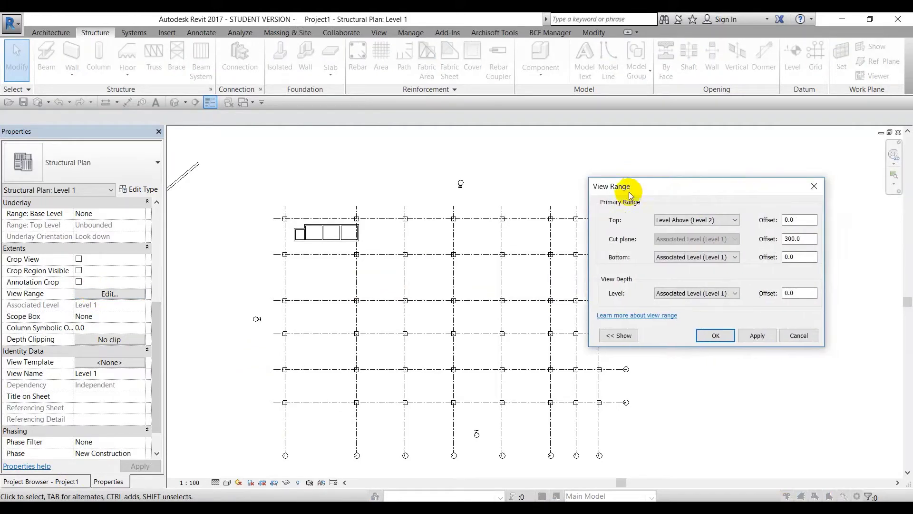
click(798, 335)
Step: Set the Level 1 plan's cut plane offset to 1200 and apply it to the core walls
scroll(314, 229, up, 4)
scroll(313, 222, up, 3)
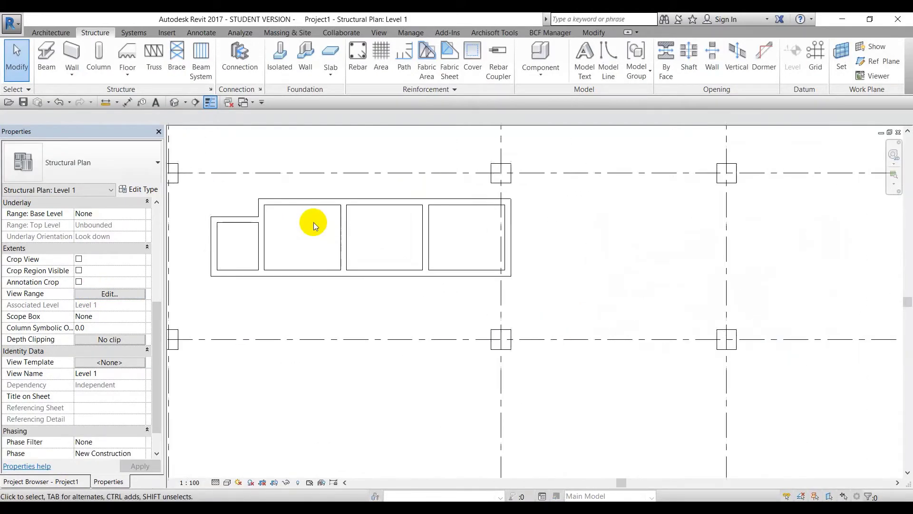
click(101, 295)
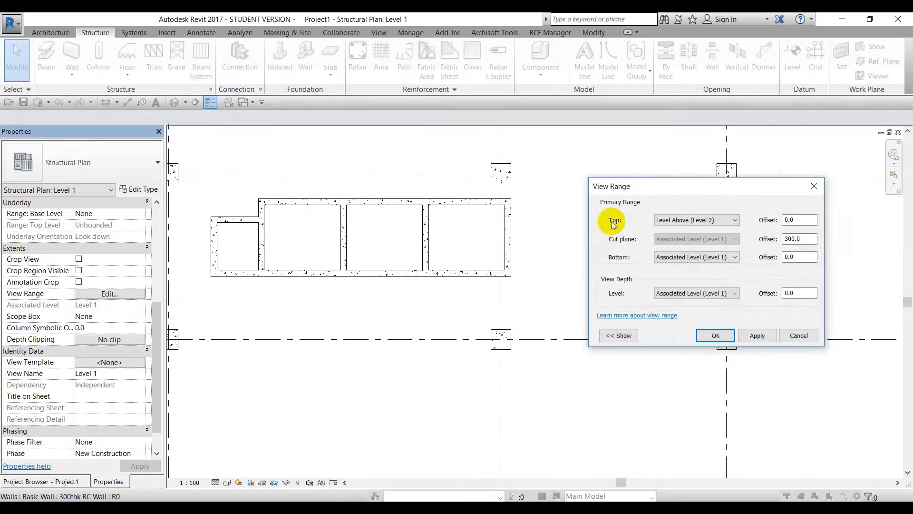
drag(648, 190, 601, 184)
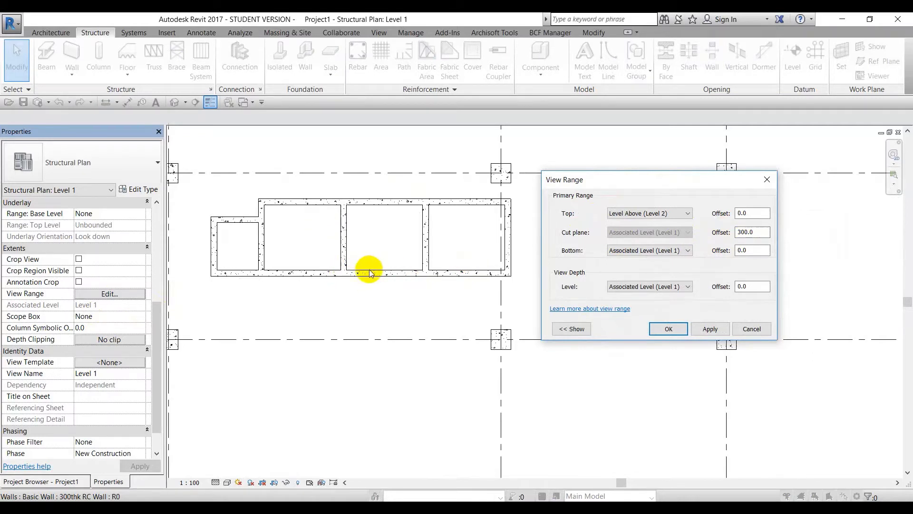
click(758, 232)
drag(758, 232, 696, 233)
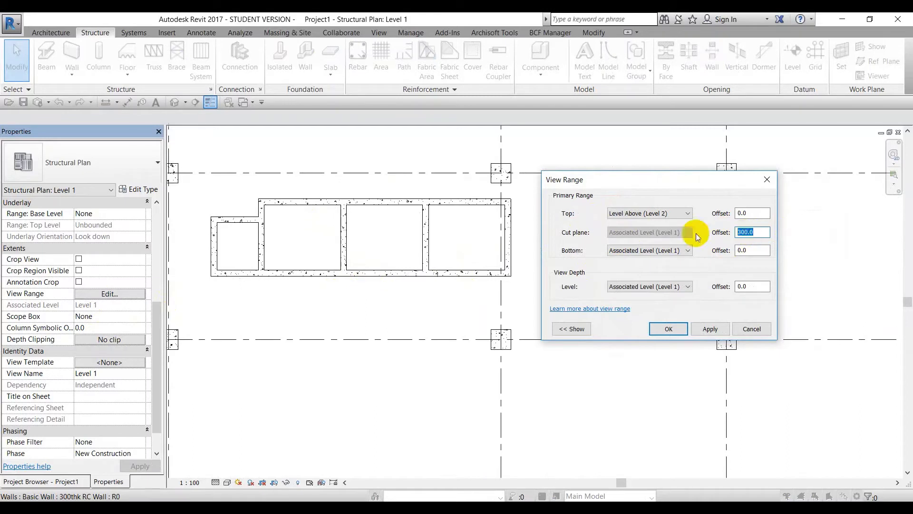
text(1200)
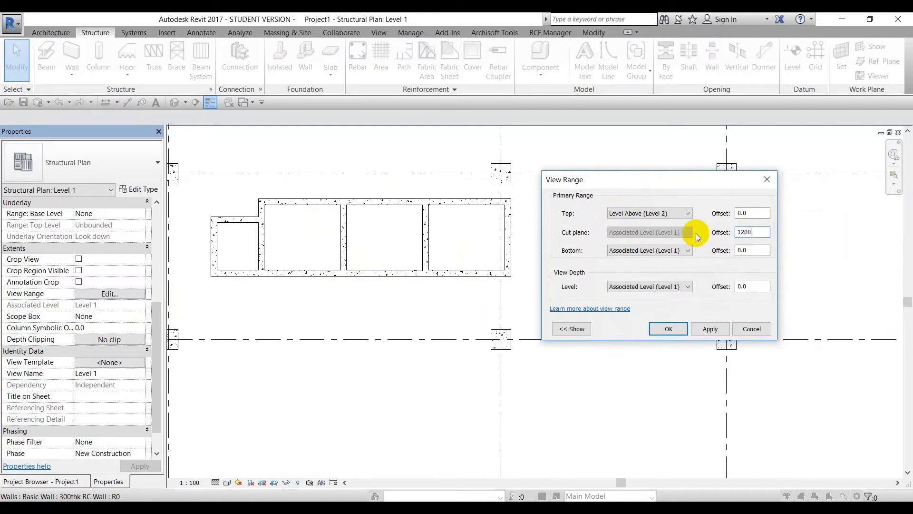
click(709, 329)
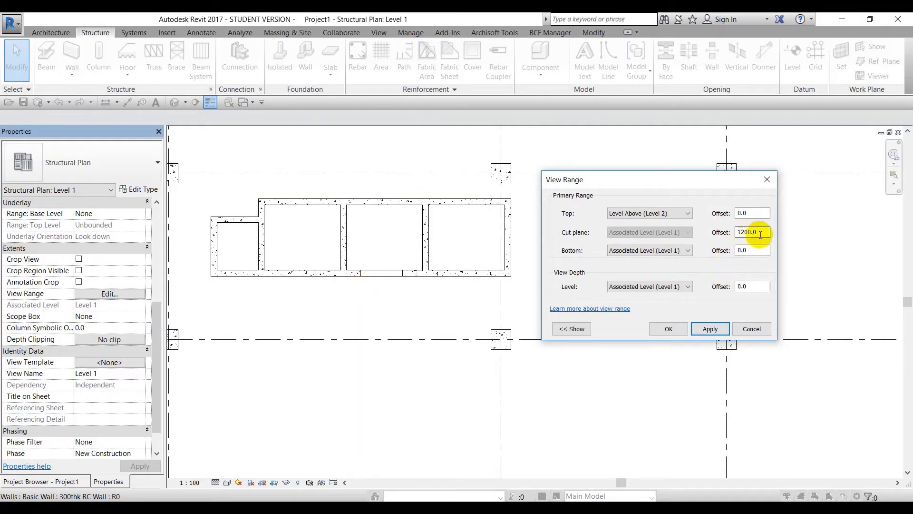
Step: Set the cut plane offset to 3500, above the wall opening, and apply it
drag(764, 232, 730, 239)
text(3500)
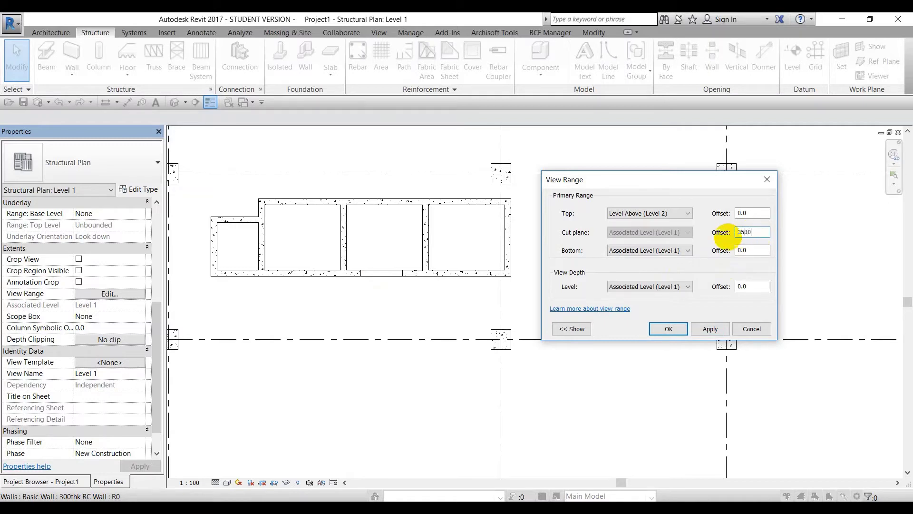
click(714, 326)
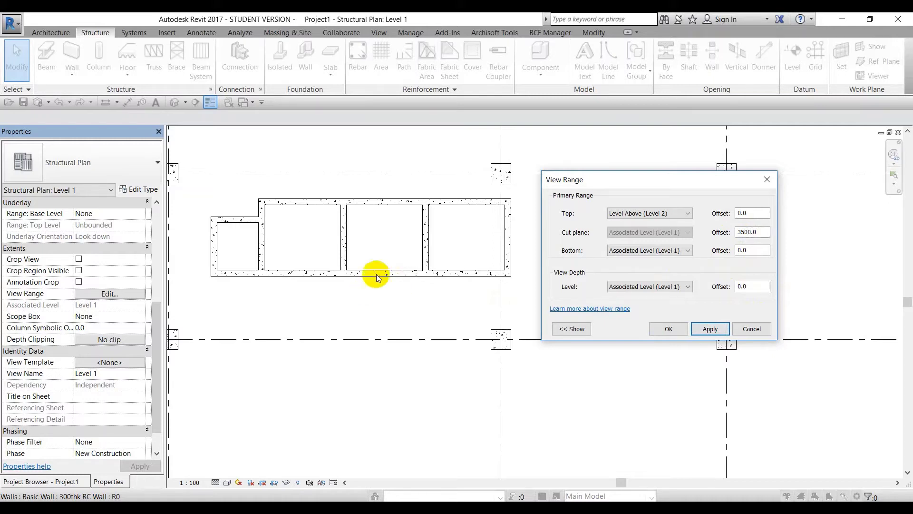
Step: Set the cut plane offset to 1500, accept the view range and inspect the wall opening in plan
drag(746, 232, 700, 237)
text(1500)
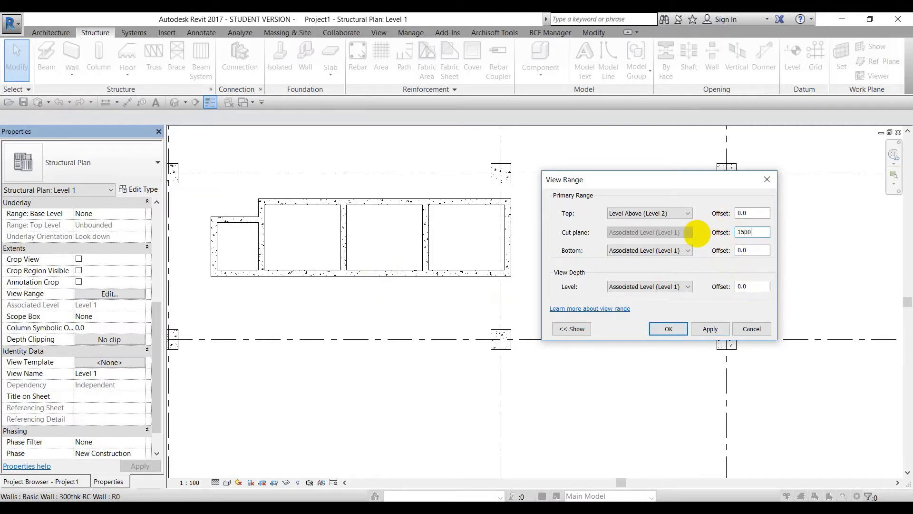
click(705, 331)
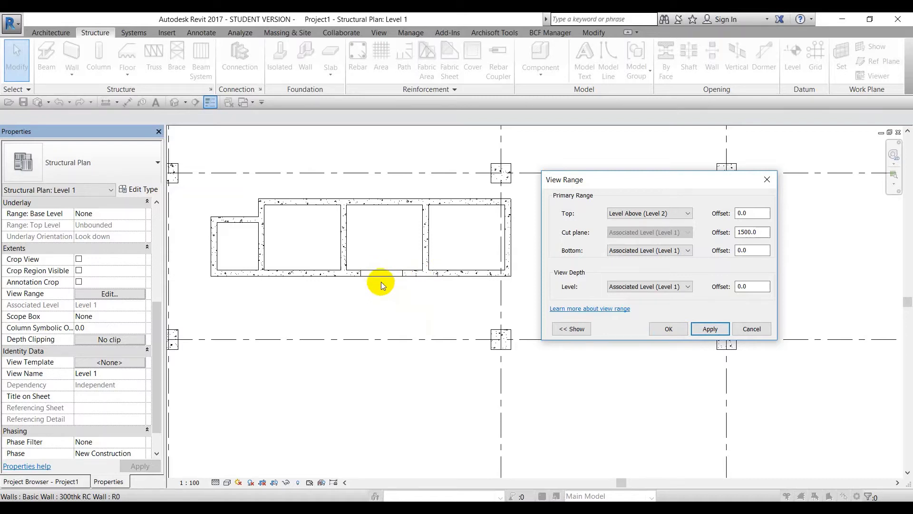
click(669, 329)
scroll(383, 276, up, 4)
scroll(385, 277, down, 2)
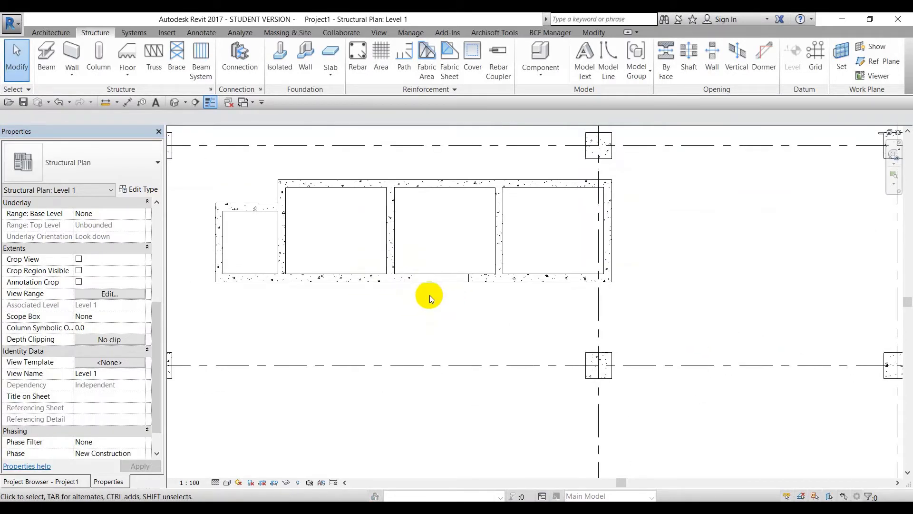
Step: Set the Level 1 plan's view depth offset to -1000, keeping the associated level, and apply it
scroll(429, 295, down, 3)
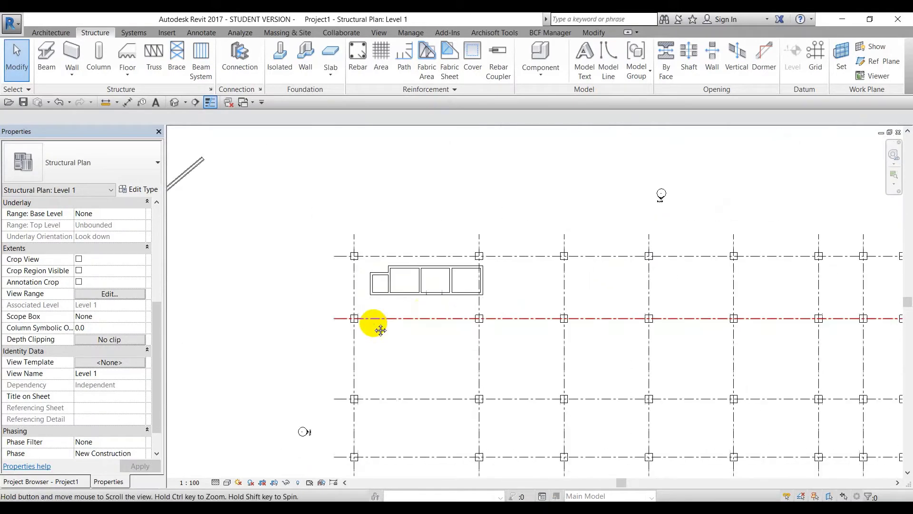
middle_drag(378, 322, 590, 279)
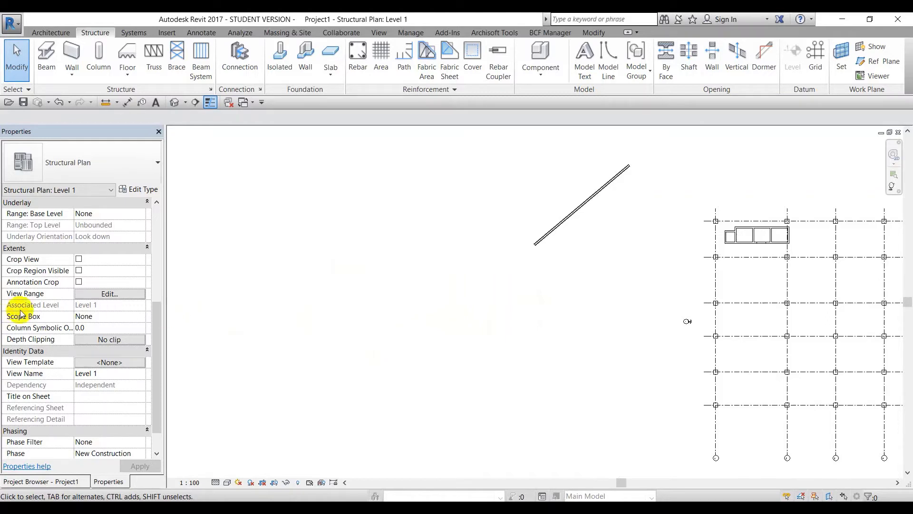
click(103, 293)
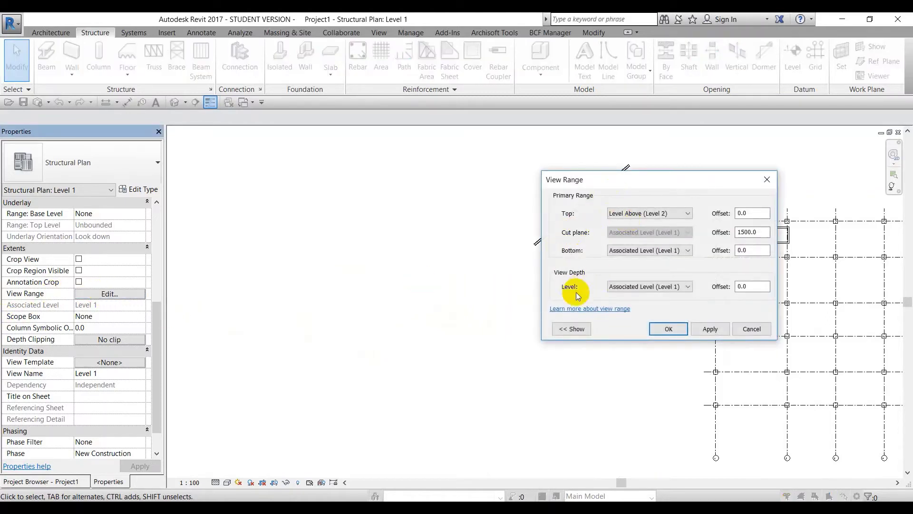
double_click(757, 286)
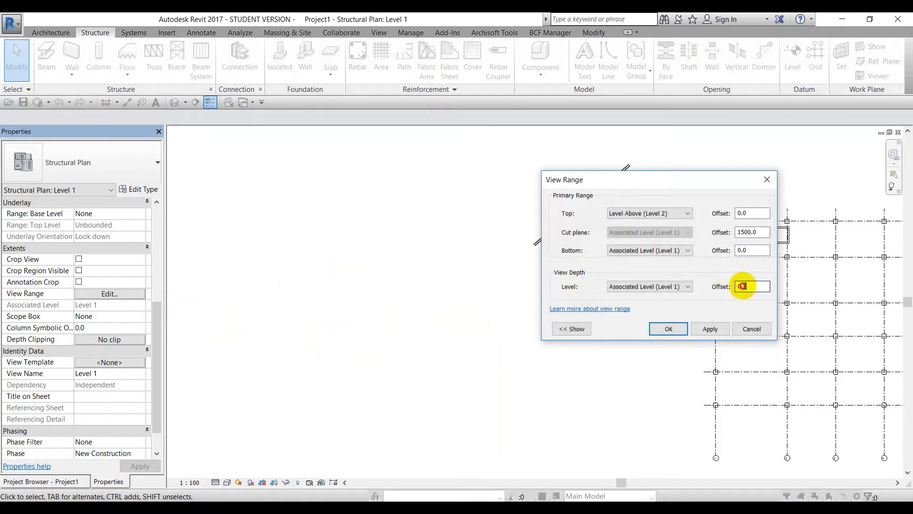
text(-1000)
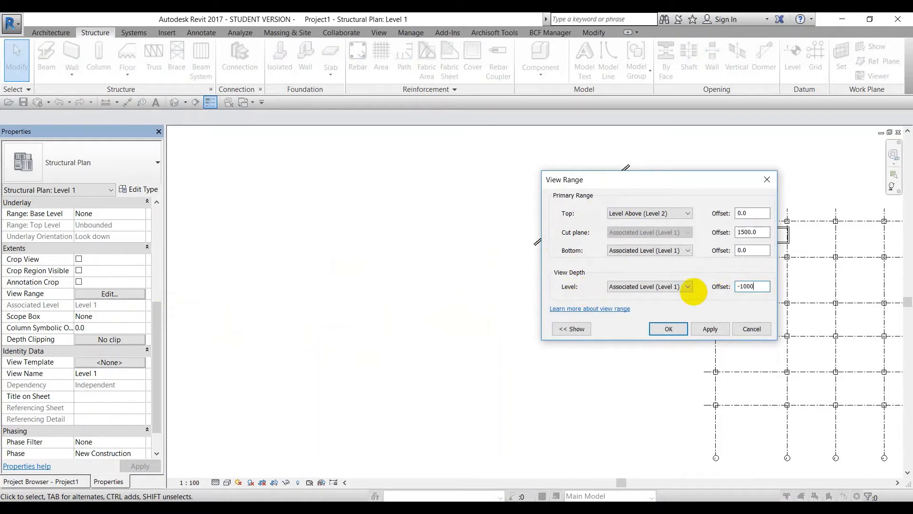
click(711, 328)
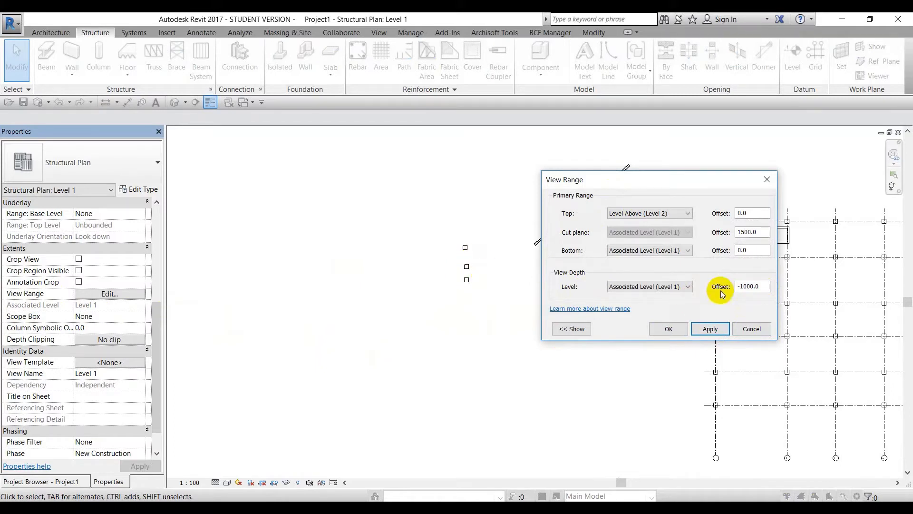
Step: Set the view depth offset back to 0 and apply it
double_click(757, 286)
text(0)
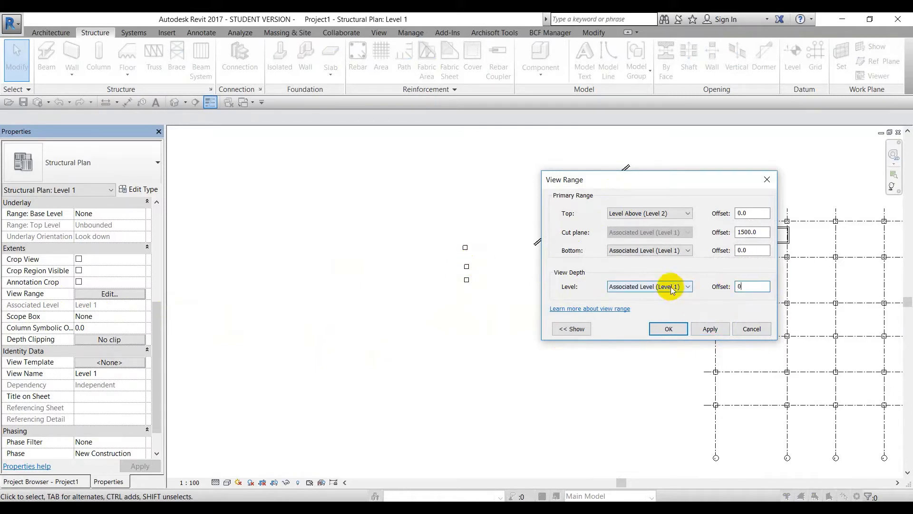
click(710, 328)
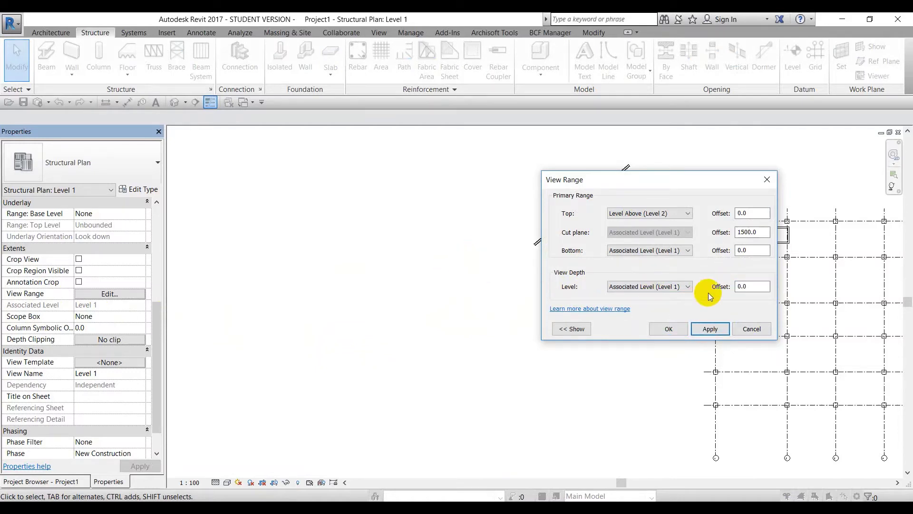
Step: Set the view depth offset to -1000 again and accept the view range settings
double_click(751, 287)
text(-1000)
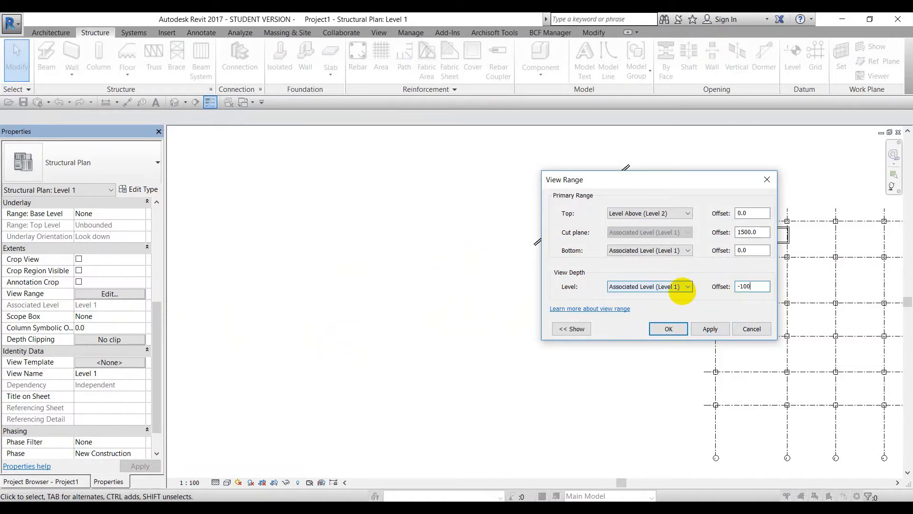
click(704, 334)
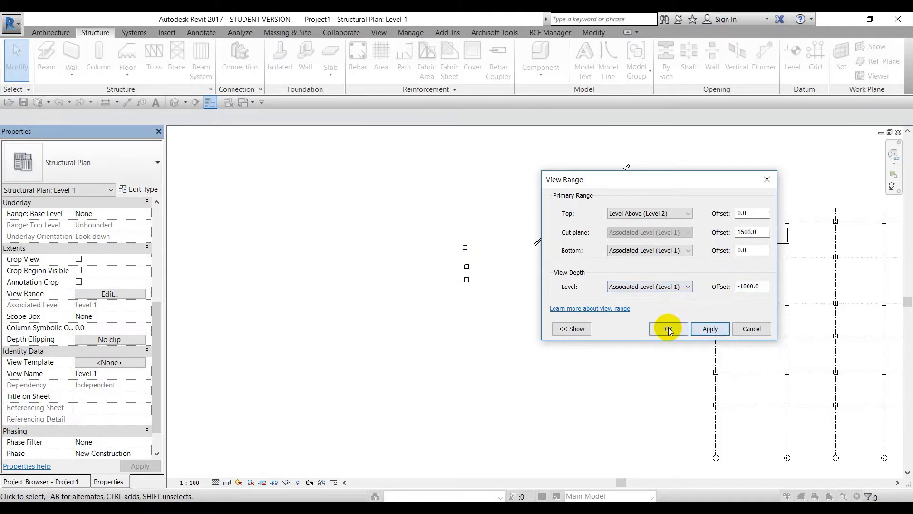
click(669, 328)
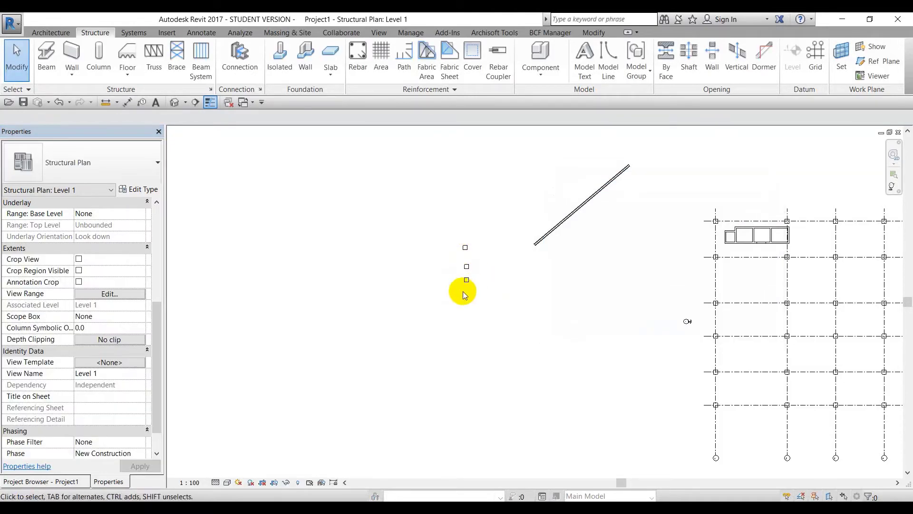
Step: Move the uppermost of the three separate columns down, closer to the other two
scroll(468, 252, up, 2)
click(471, 248)
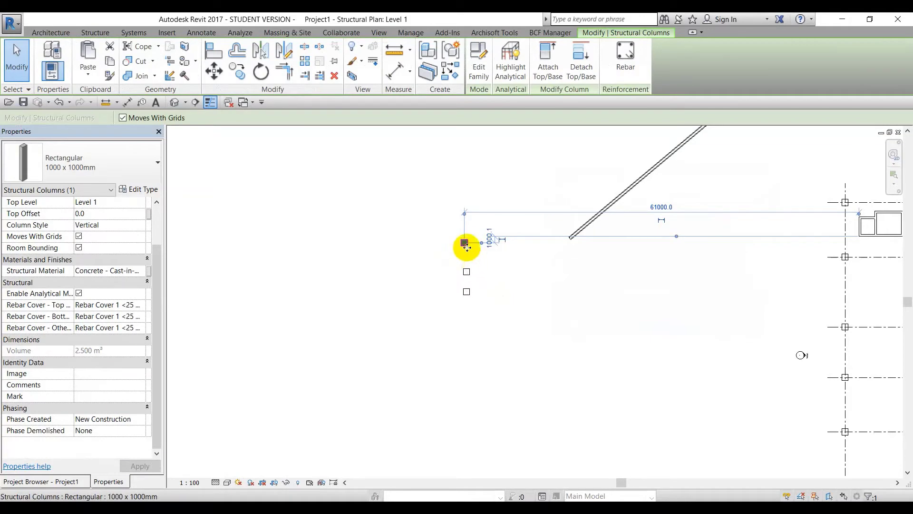
drag(465, 243, 486, 275)
click(513, 282)
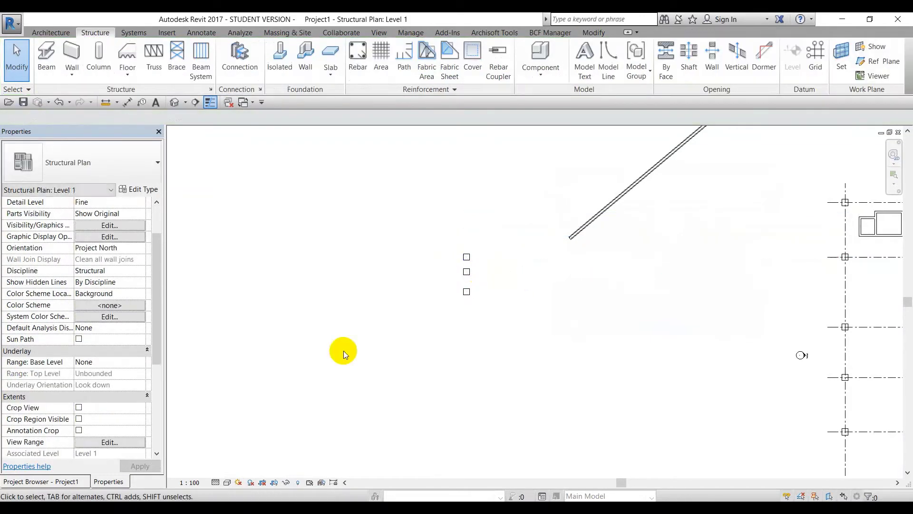
Step: Review the Level 1 plan's view range settings and inspect the opening in the core walls
click(109, 442)
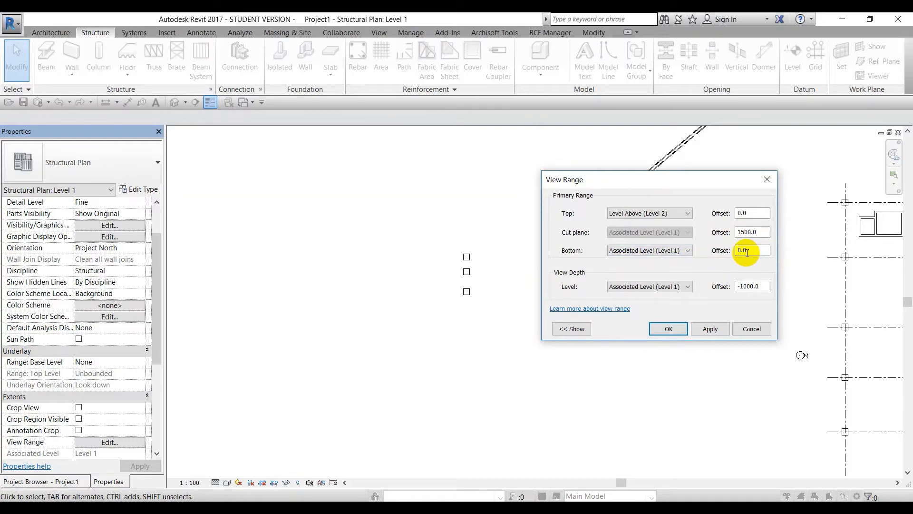
click(748, 327)
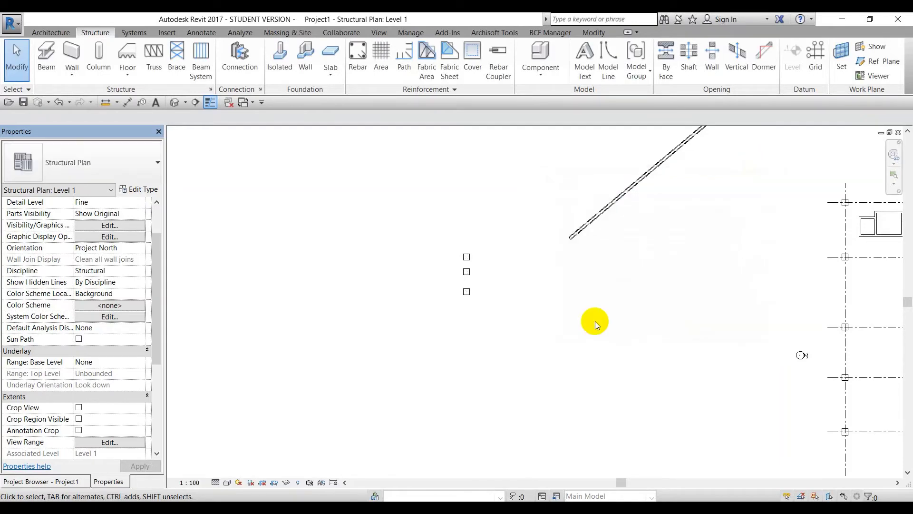
scroll(609, 318, down, 2)
scroll(764, 255, up, 6)
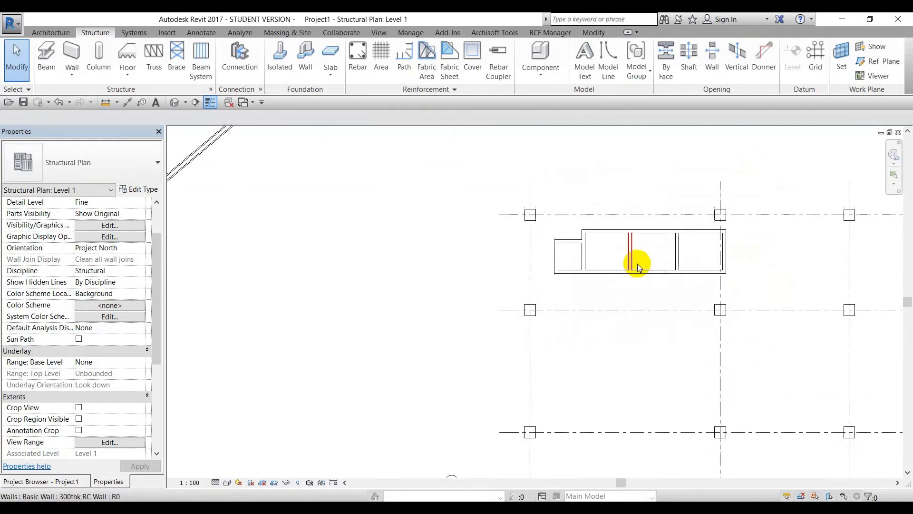
middle_drag(656, 273, 612, 277)
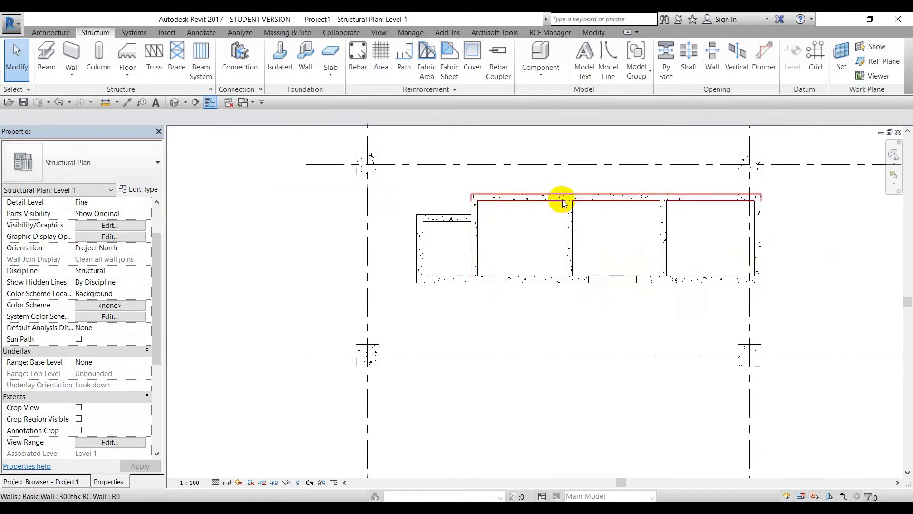
middle_drag(591, 244, 367, 245)
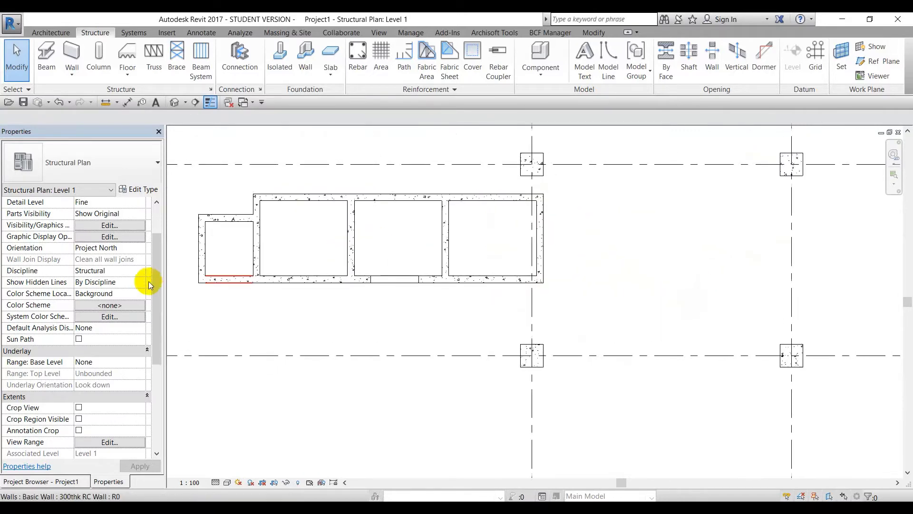
click(108, 443)
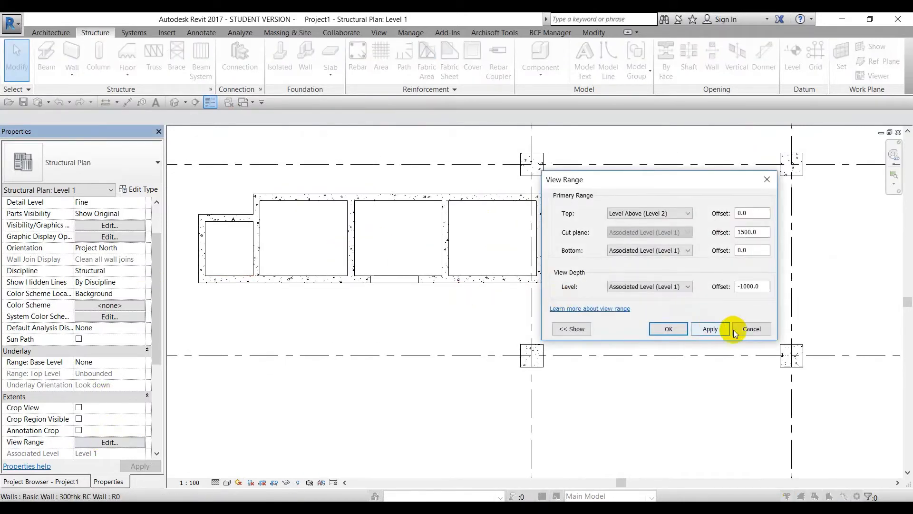
click(667, 325)
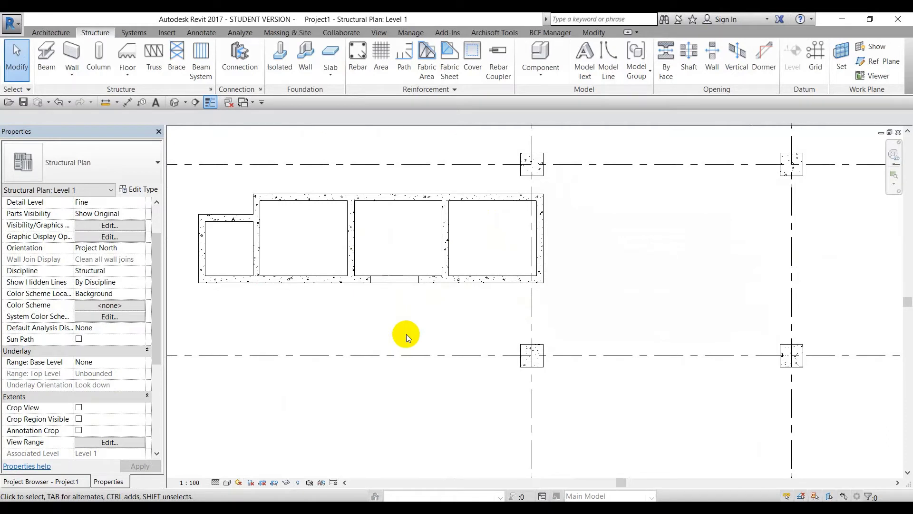
Step: Set the Level 1 plan's cut plane offset to 300 in the view range and apply it
click(109, 441)
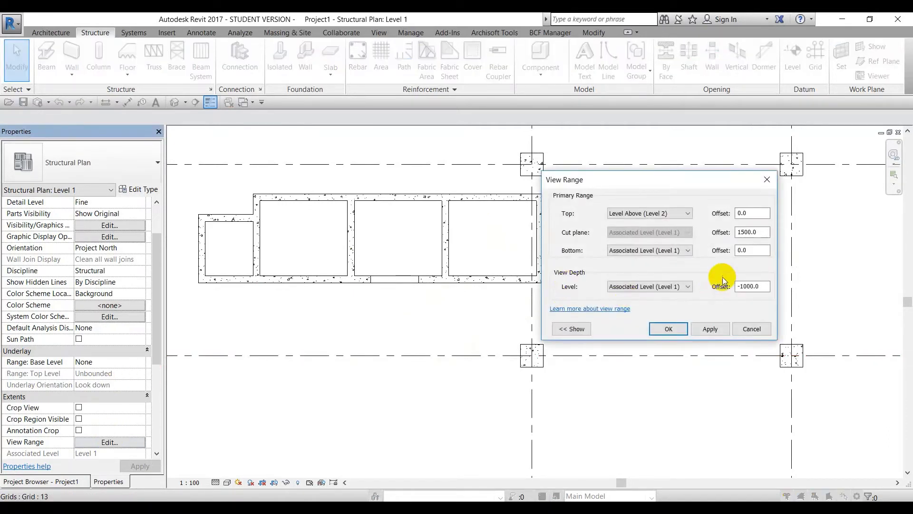
drag(678, 182, 743, 188)
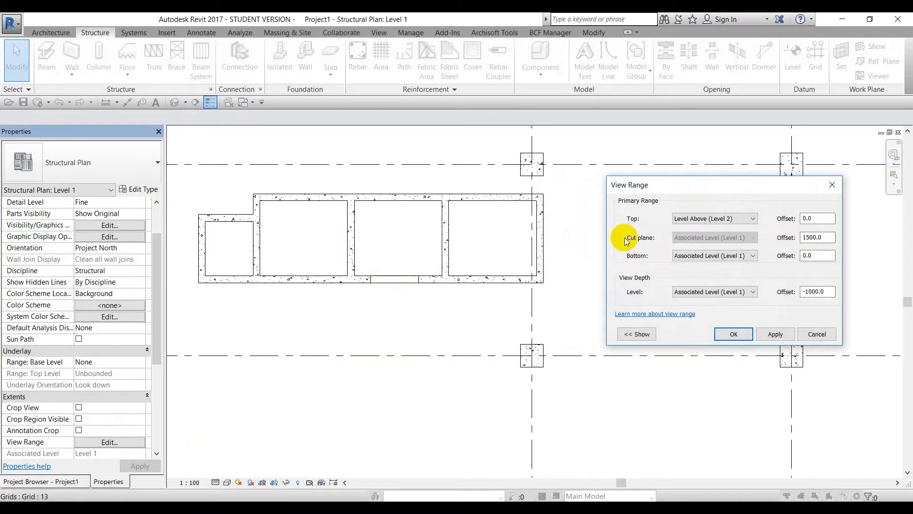
double_click(819, 237)
text(300)
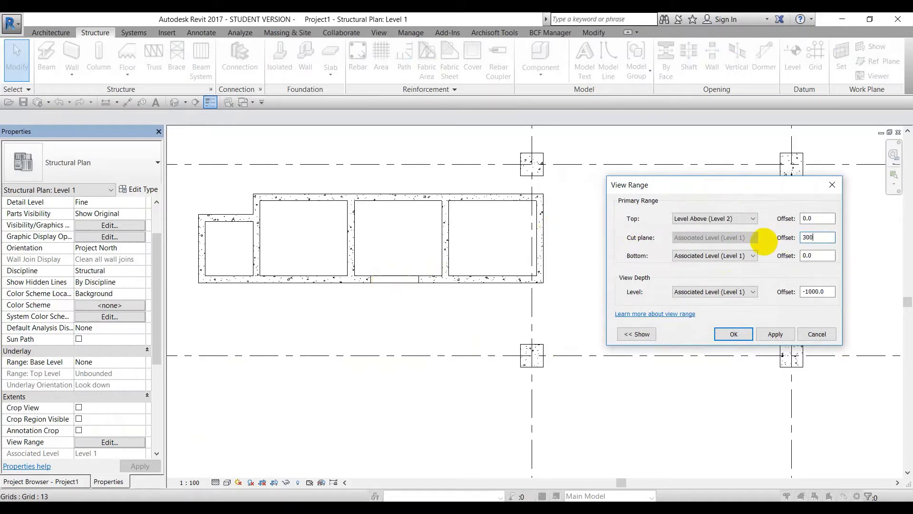
click(772, 333)
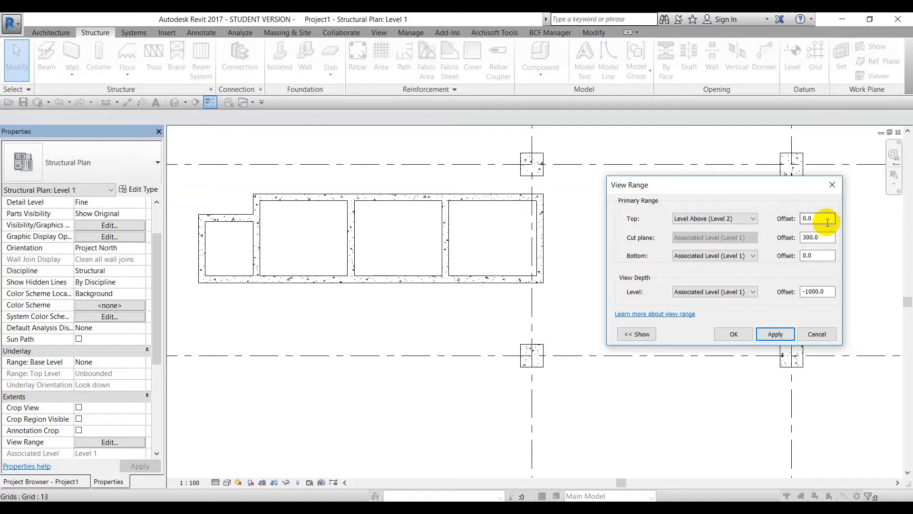
Step: Set the cut plane offset to 3100, accept the view range and inspect the core walls in plan
drag(822, 237, 763, 236)
text(3100)
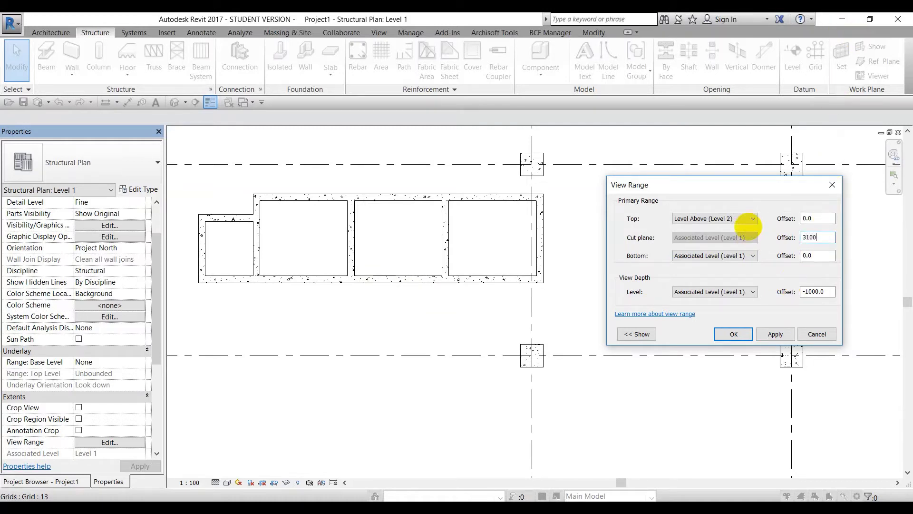
click(761, 338)
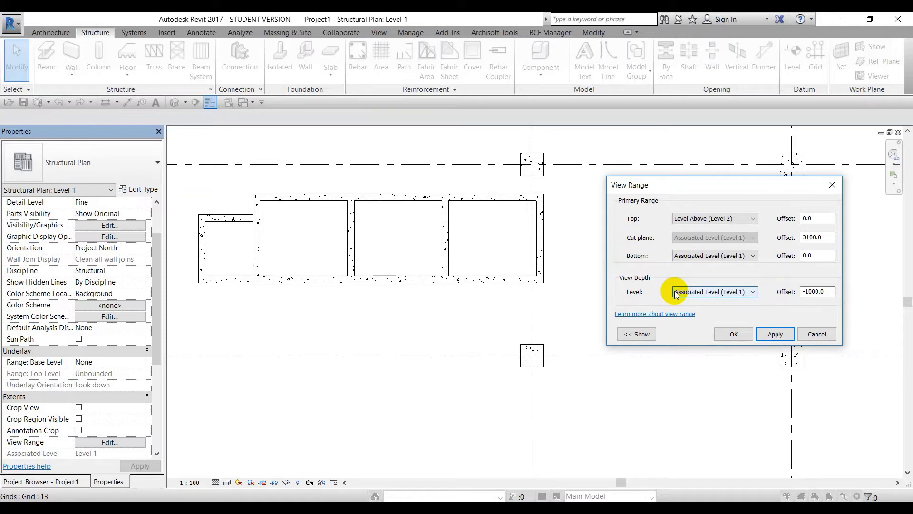
click(734, 334)
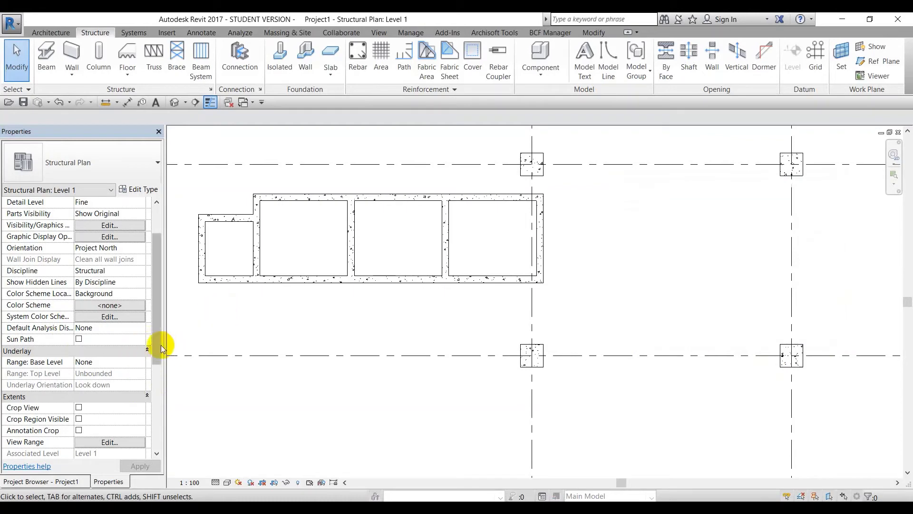
drag(161, 349, 153, 373)
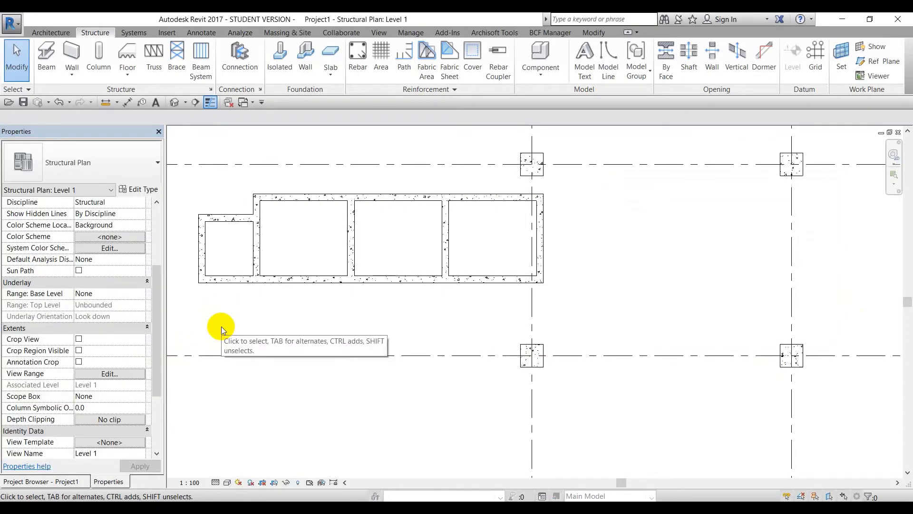
scroll(221, 325, down, 2)
middle_drag(221, 324, 315, 332)
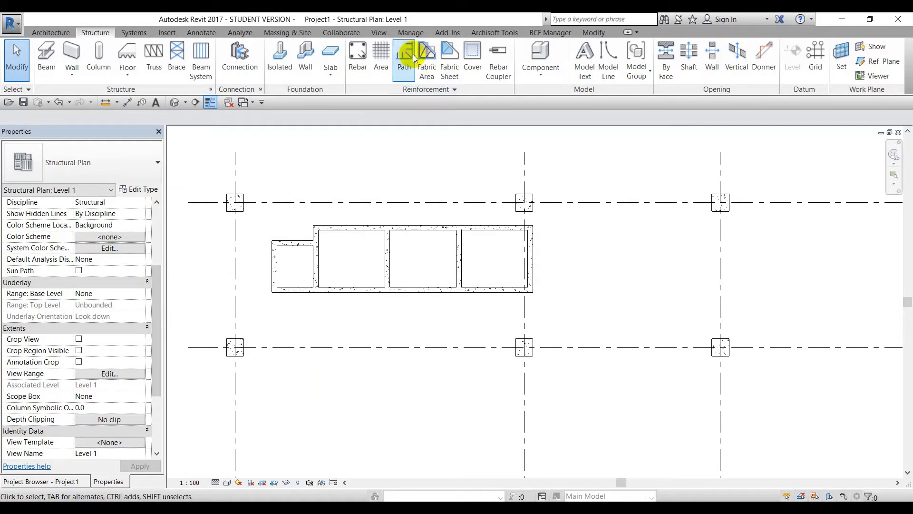
Step: Check the project units' length format and its rounding options, keeping the existing settings
click(407, 34)
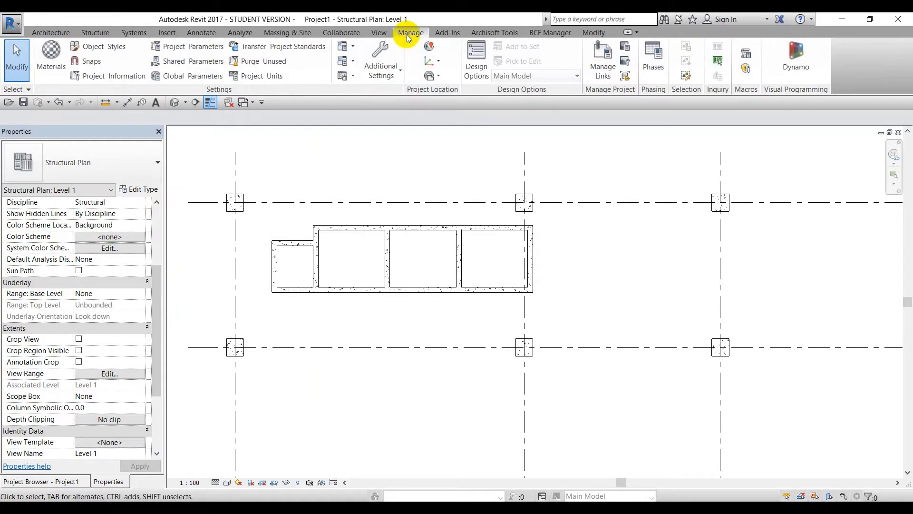
click(251, 76)
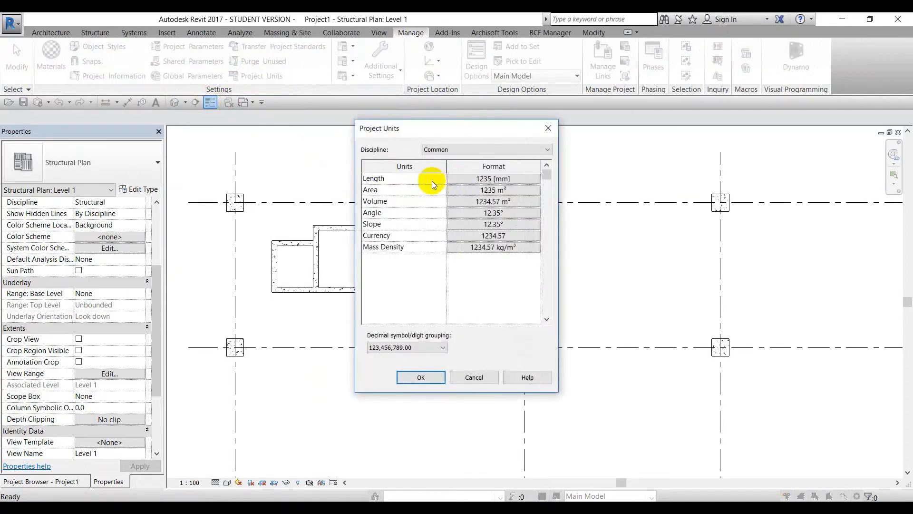
click(481, 179)
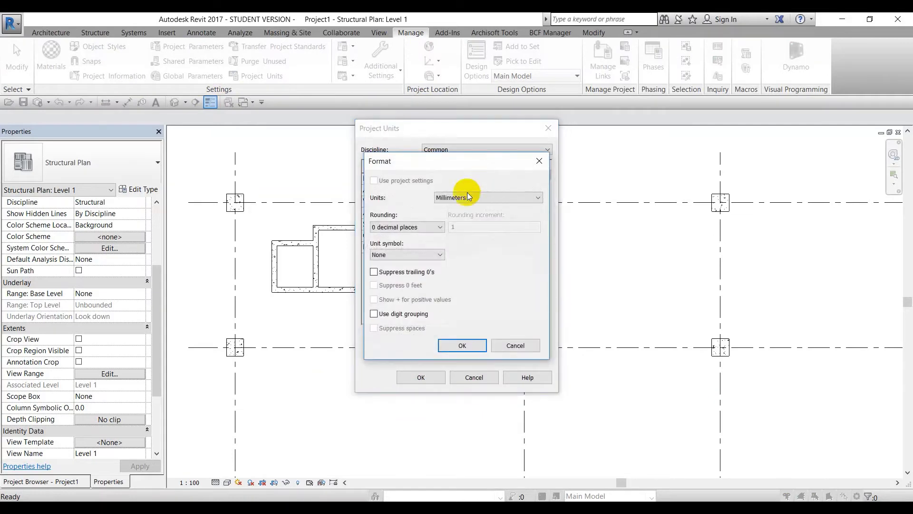
click(421, 227)
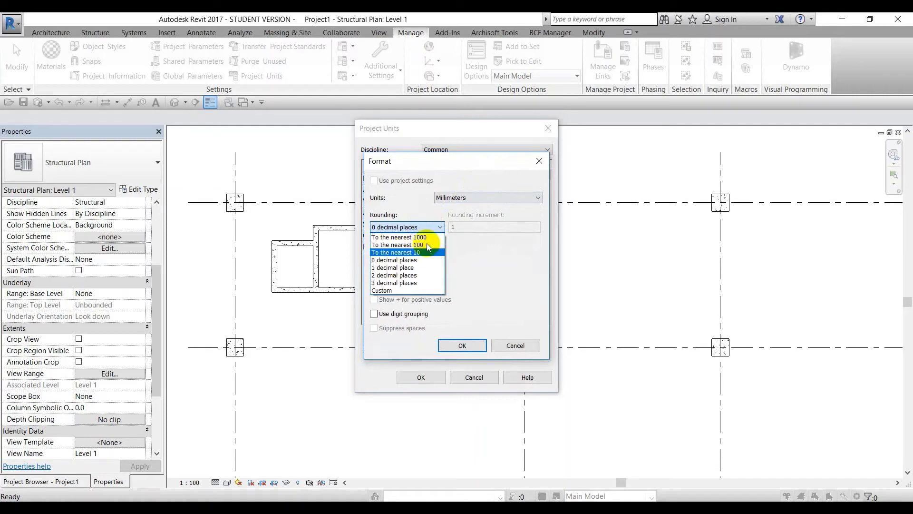
click(501, 247)
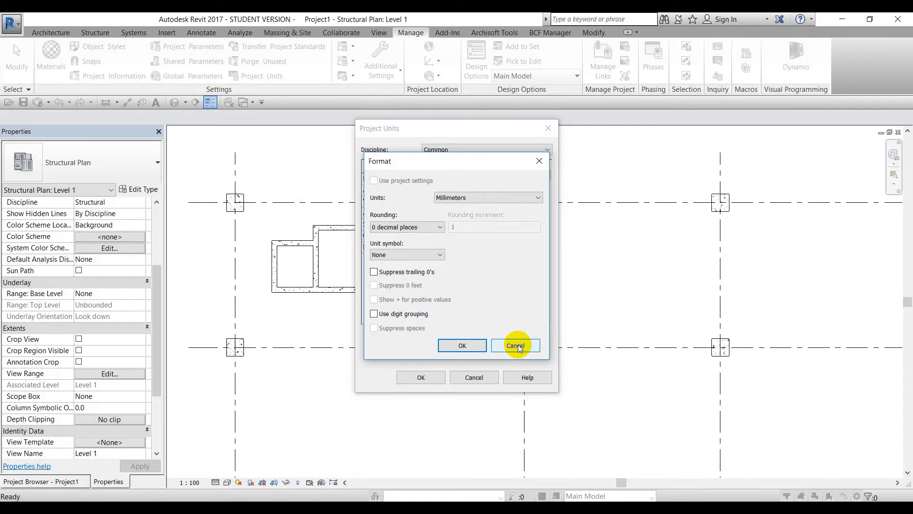
click(470, 342)
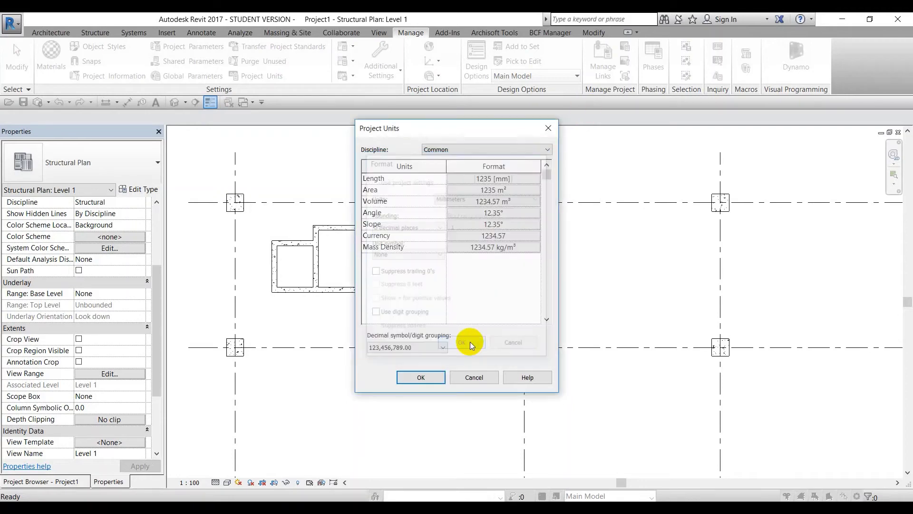
click(430, 378)
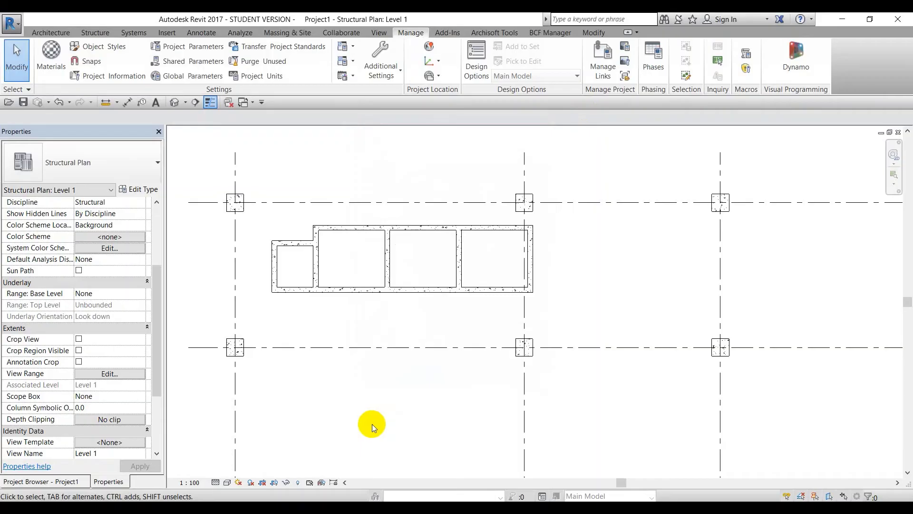
Step: Switch to the PDF in Adobe Acrobat Reader, review its View Range page and return to Revit
mouse_move(337, 508)
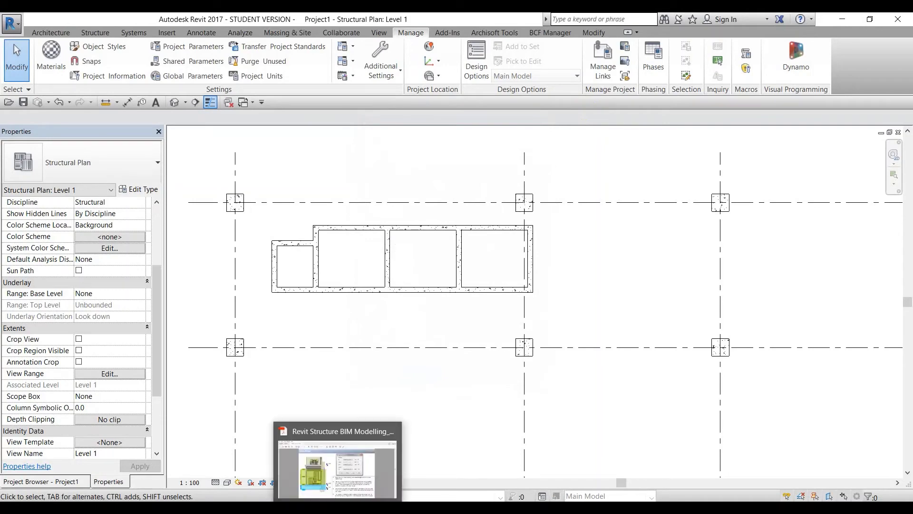
click(325, 435)
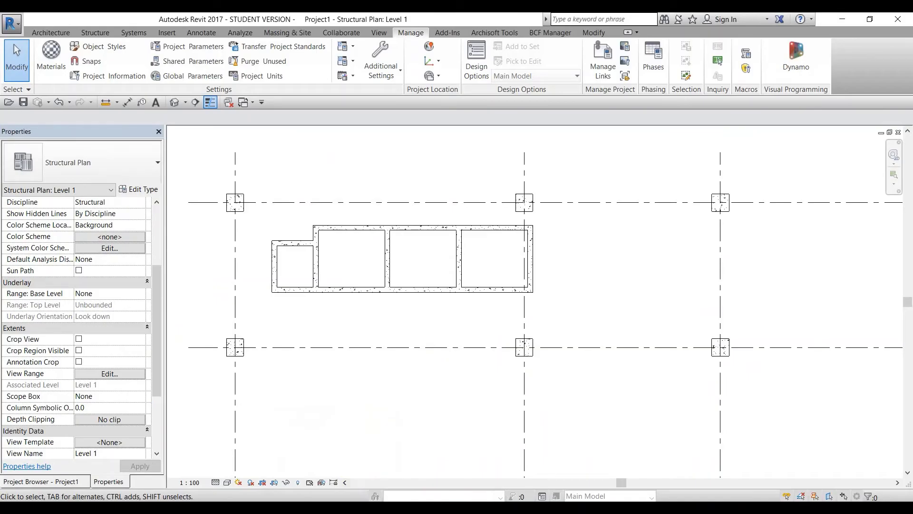
click(338, 508)
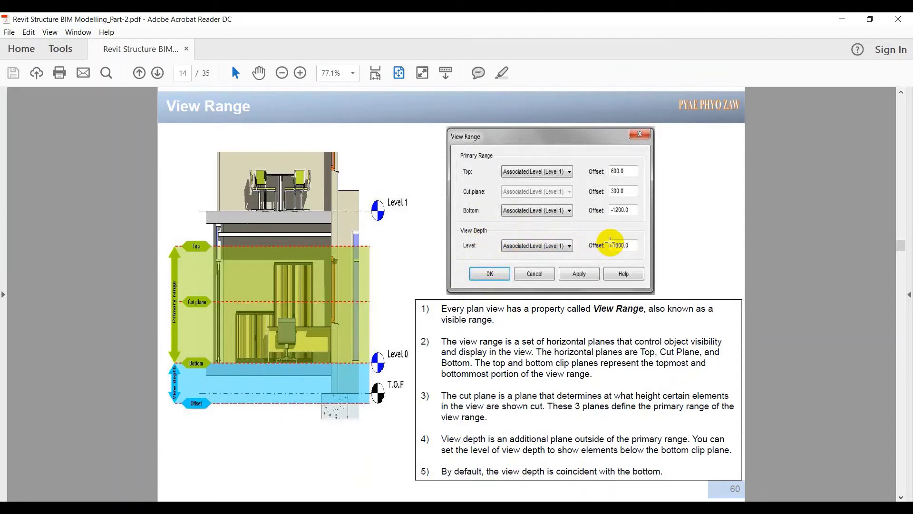
click(842, 19)
Step: Draw a horizontal thin detail line about 50000 mm long in the empty area below the three separate columns
scroll(607, 211, down, 3)
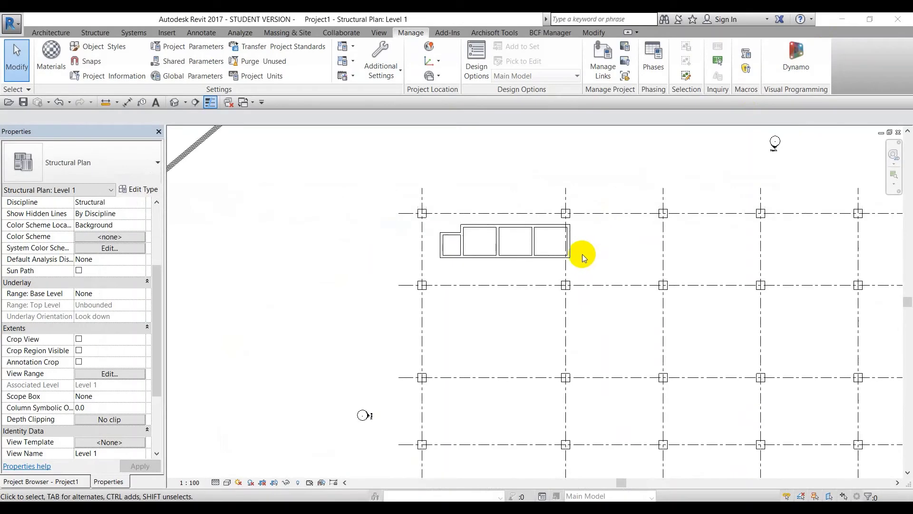
scroll(595, 252, up, 1)
middle_drag(595, 253, 737, 239)
scroll(490, 244, down, 1)
scroll(400, 255, down, 1)
middle_drag(386, 256, 638, 212)
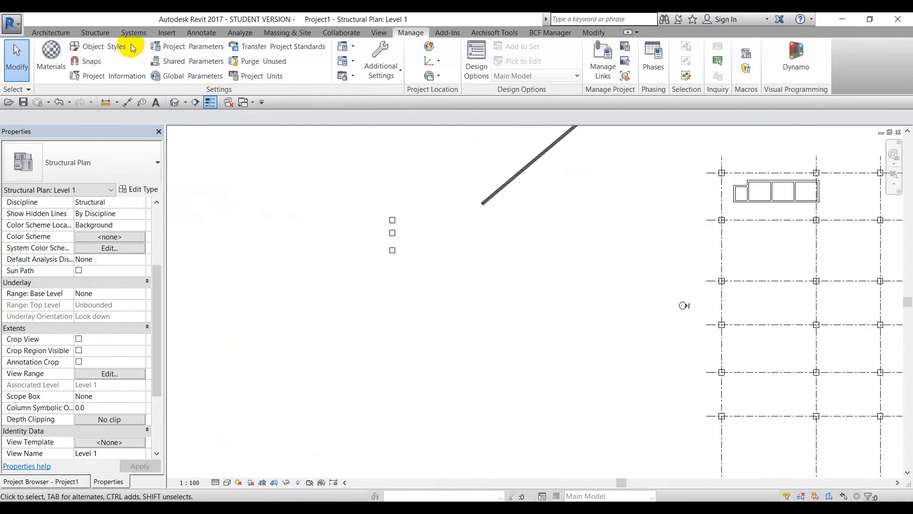
click(196, 32)
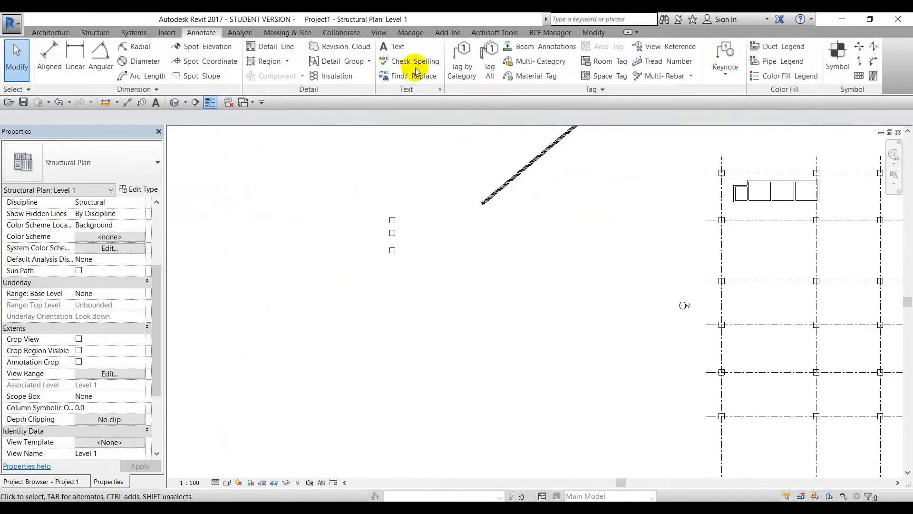
click(270, 46)
scroll(267, 345, down, 1)
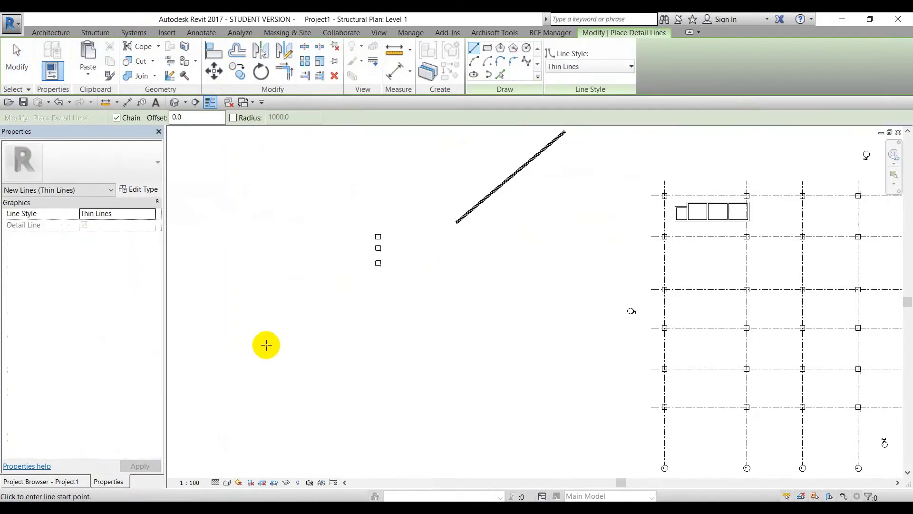
click(253, 349)
click(497, 349)
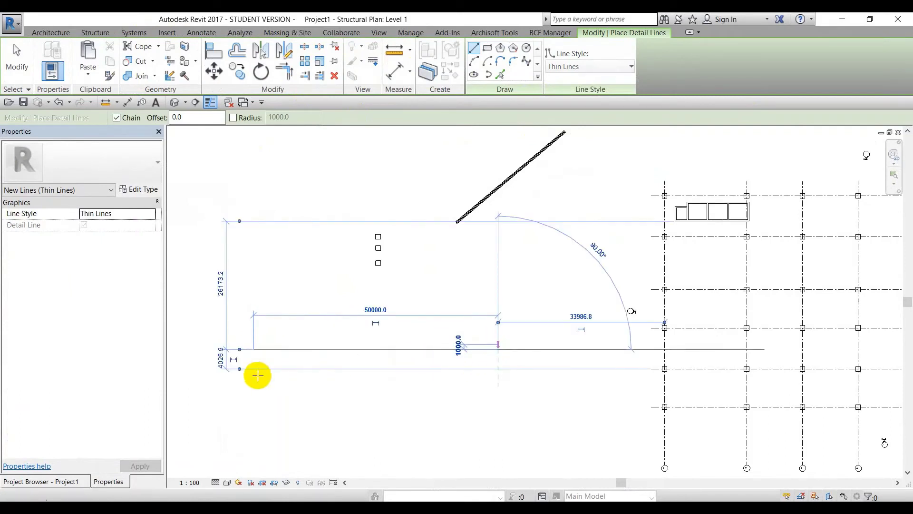
key(Escape)
Step: Draw a second horizontal detail line of matching length below the first, aligned with its ends
click(254, 378)
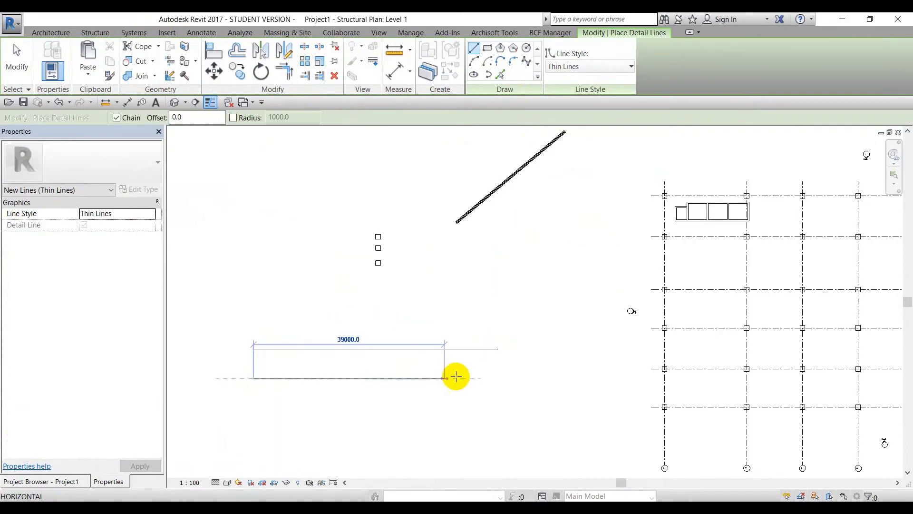
click(498, 379)
key(Escape)
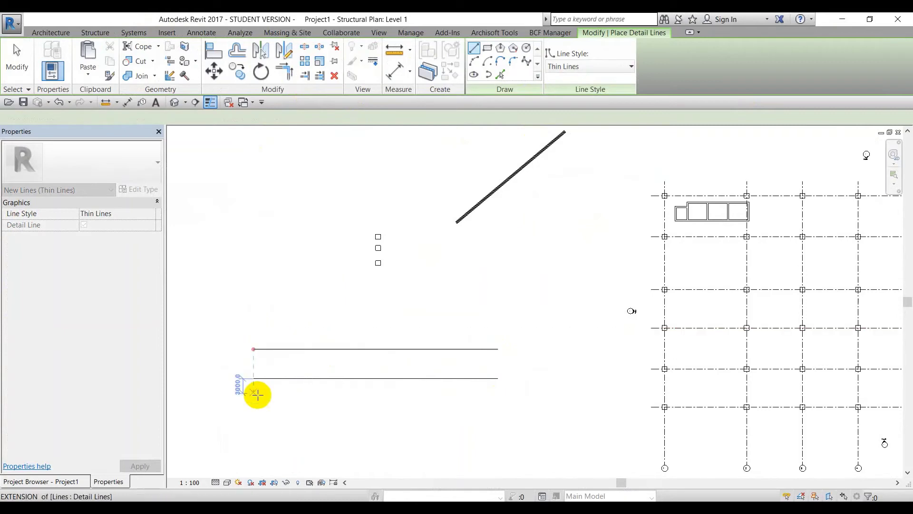
Step: Draw two more horizontal detail lines about 49000 mm long below the first two, starting in line with their left ends
middle_drag(256, 394, 267, 327)
click(259, 332)
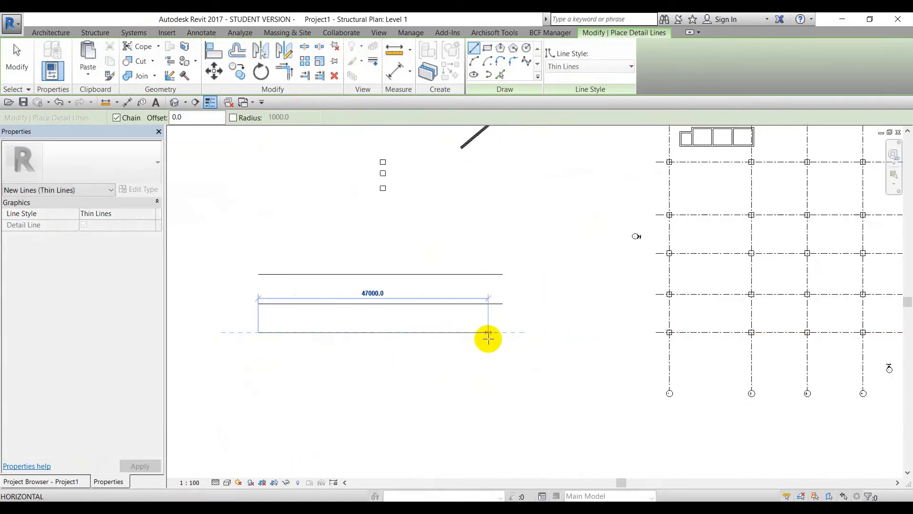
click(498, 333)
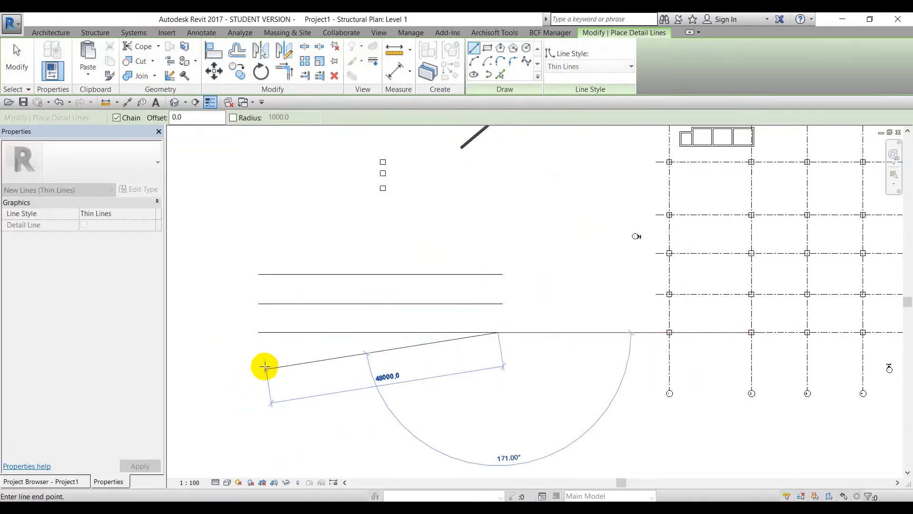
key(Escape)
click(259, 361)
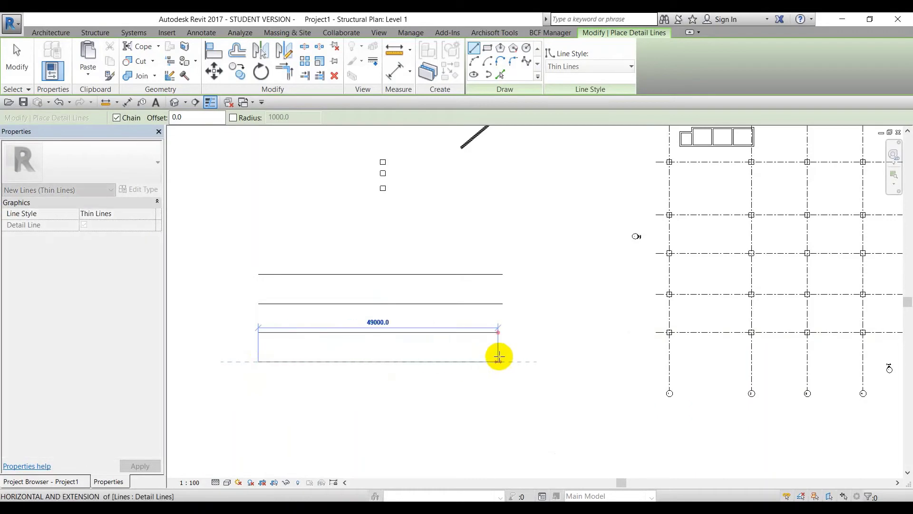
click(498, 362)
key(Escape)
key(Escape)
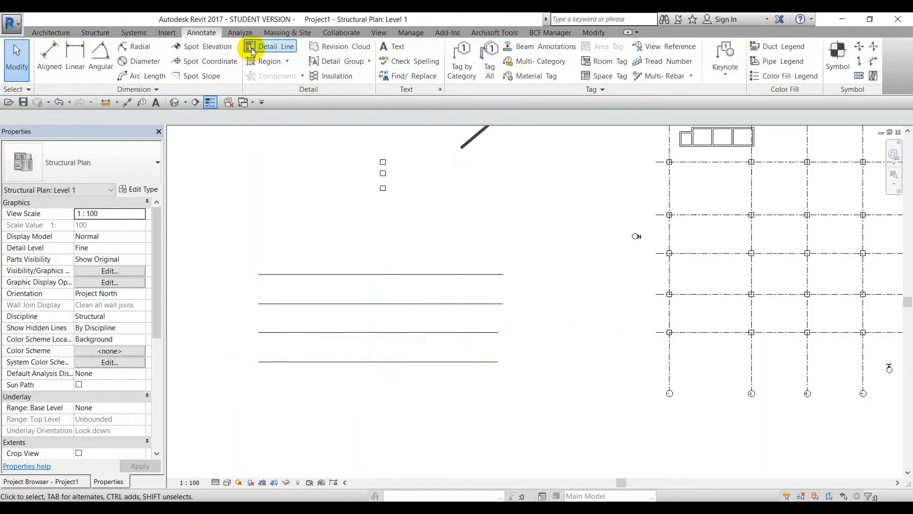
Step: Draw two small rectangles side by side between the third and fourth detail lines, the first about 4000 by 1000 mm
click(269, 46)
click(487, 47)
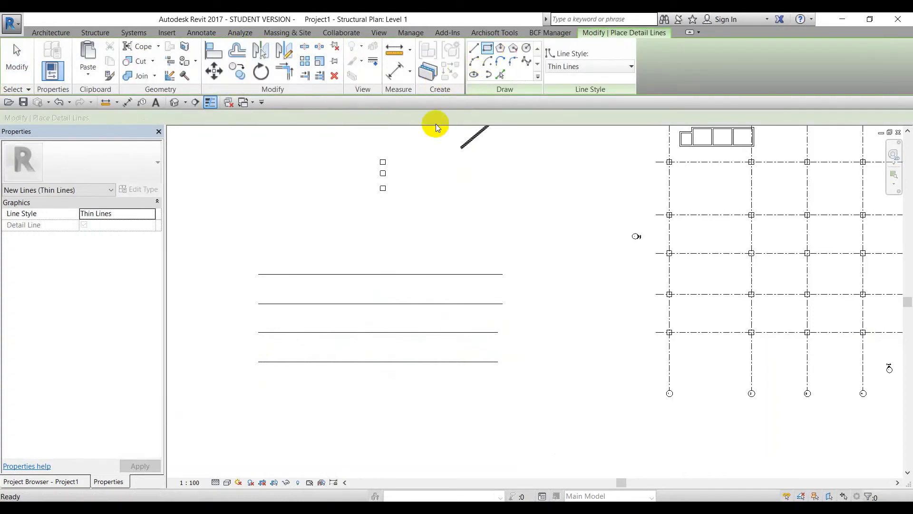
scroll(317, 342, up, 2)
click(316, 342)
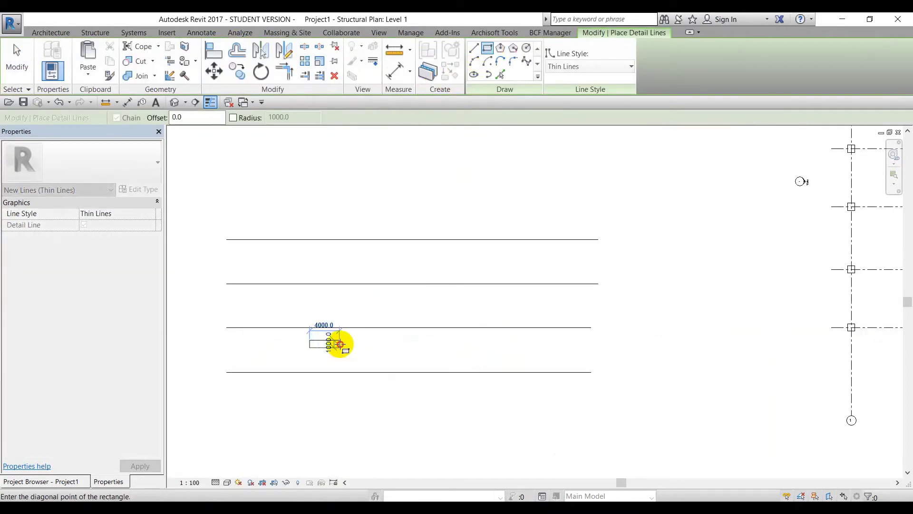
click(339, 347)
click(378, 340)
click(418, 347)
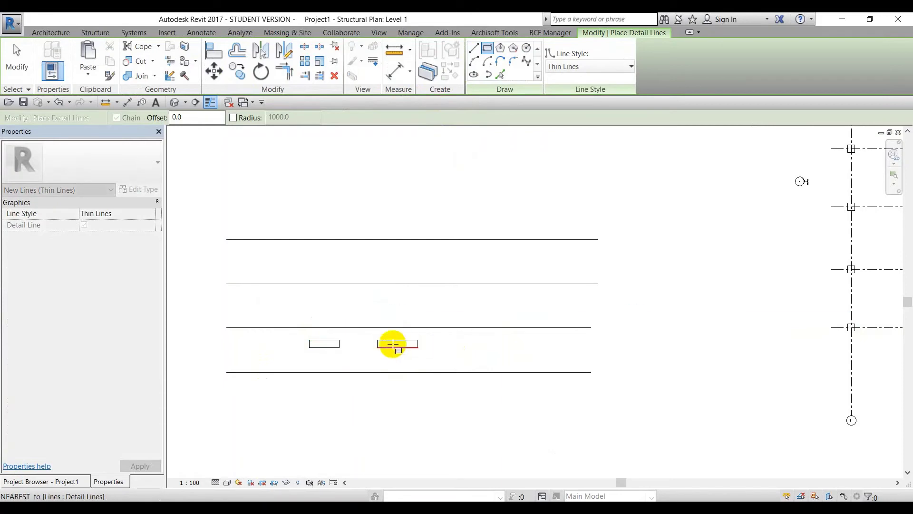
key(Escape)
key(Escape)
Step: Compare the two rectangles with the View Range page in Adobe Acrobat Reader and return to Revit
drag(300, 333, 435, 352)
key(Up)
click(437, 351)
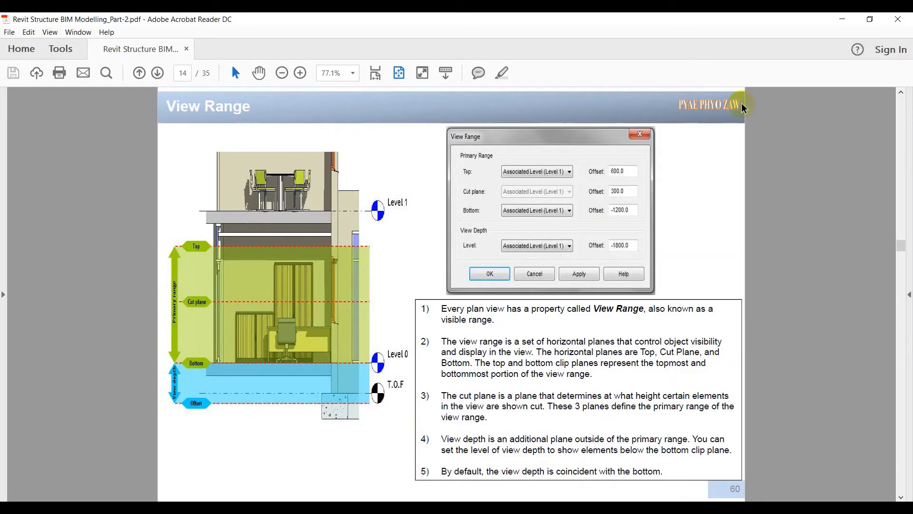
click(842, 19)
Step: Review the sketch by selecting each of the four horizontal lines in turn, followed by the two rectangles
scroll(323, 340, up, 2)
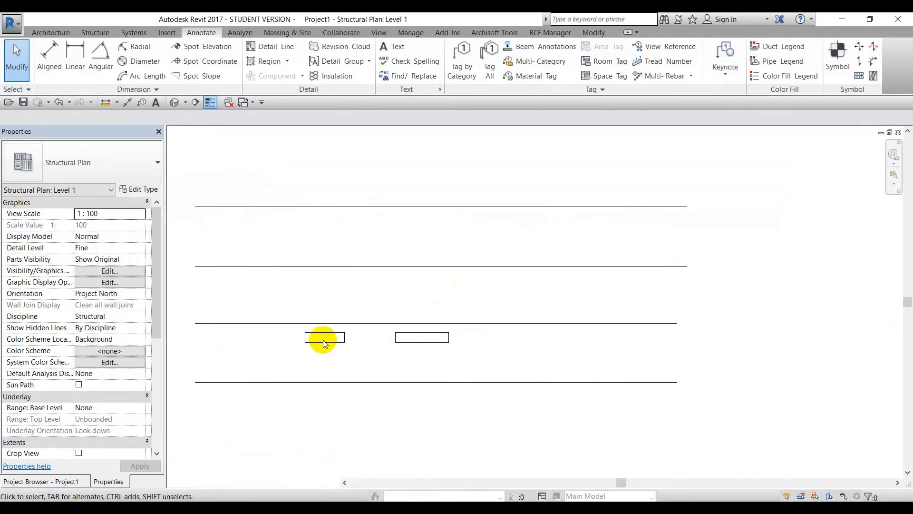
middle_drag(323, 339, 351, 305)
click(347, 304)
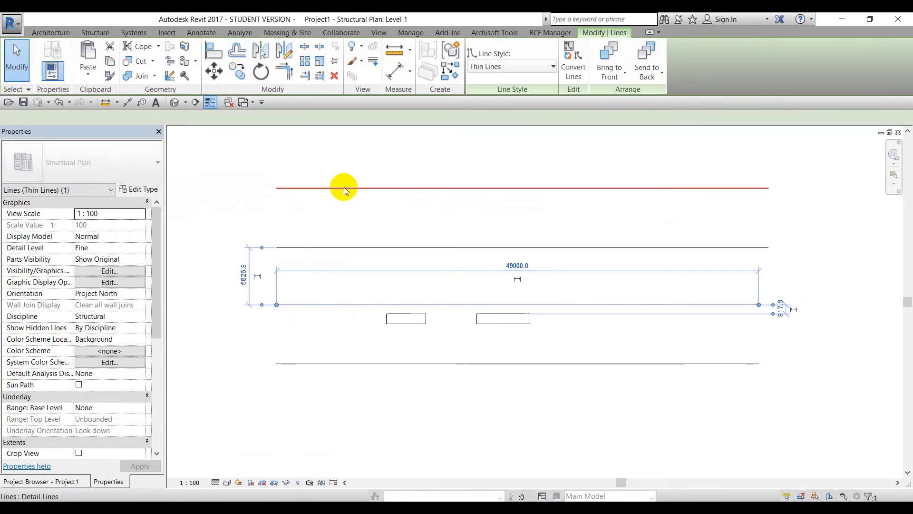
click(344, 187)
click(321, 248)
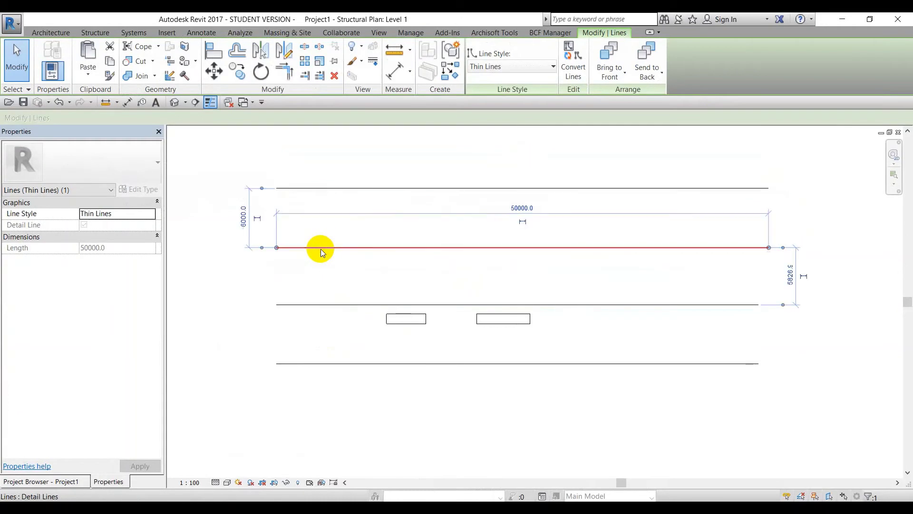
click(327, 363)
click(331, 344)
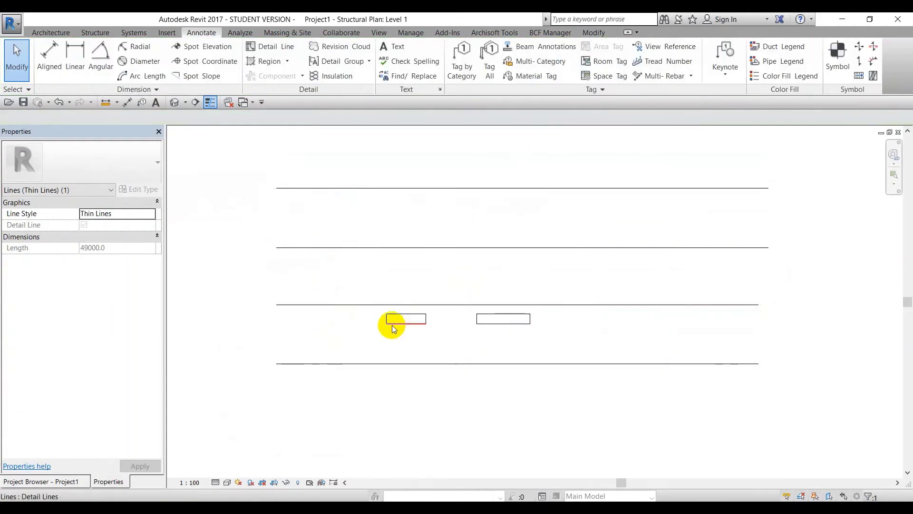
mouse_move(375, 292)
mouse_down()
mouse_move(411, 328)
mouse_move(541, 343)
mouse_up()
Step: Move the lowest detail line up until it lies just above the two rectangles, close beneath the third line
click(524, 364)
scroll(504, 364, up, 2)
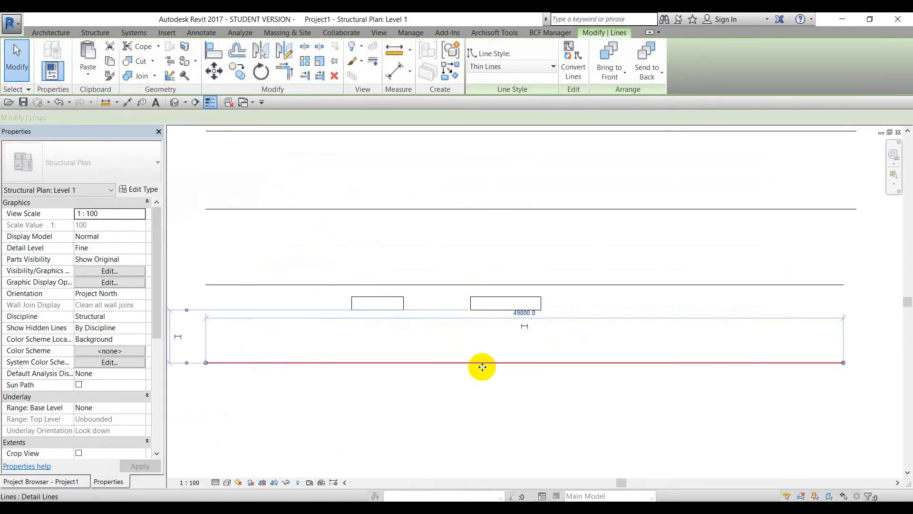
drag(469, 361, 451, 297)
click(436, 316)
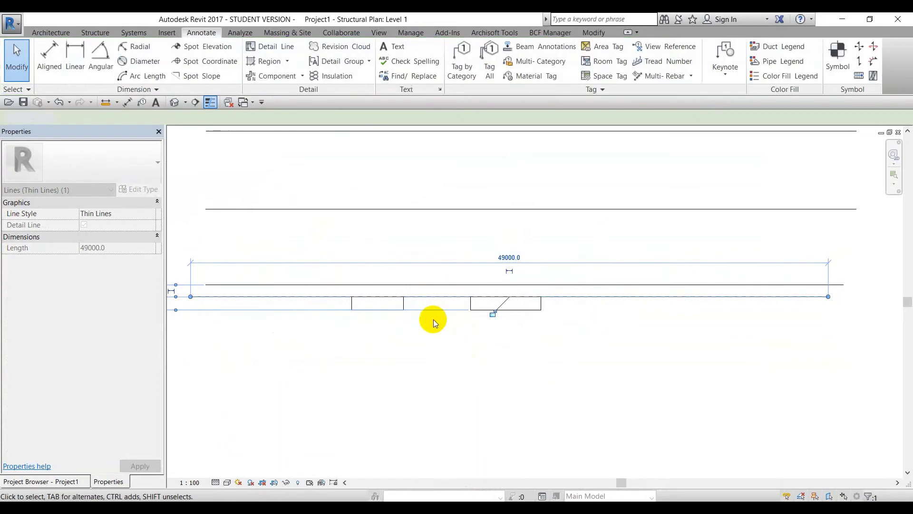
click(426, 297)
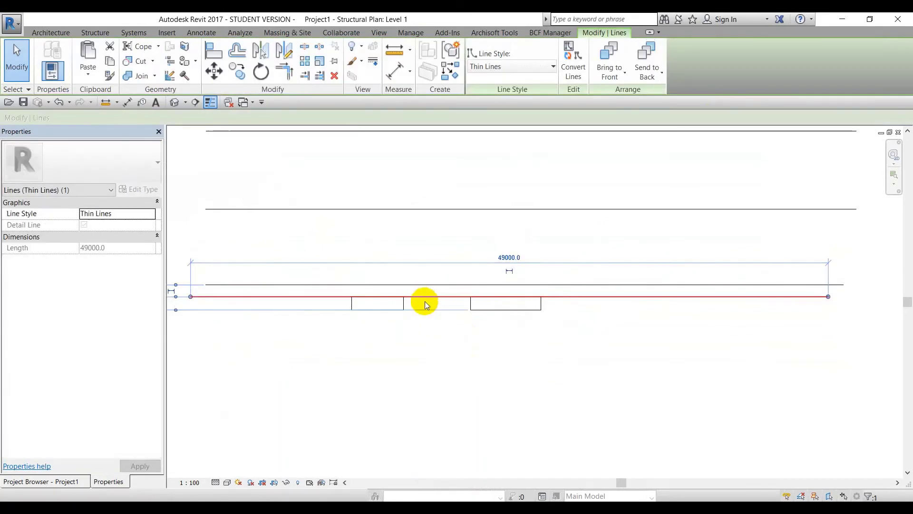
key(Up)
key(Up)
key(Up)
key(Up)
key(Escape)
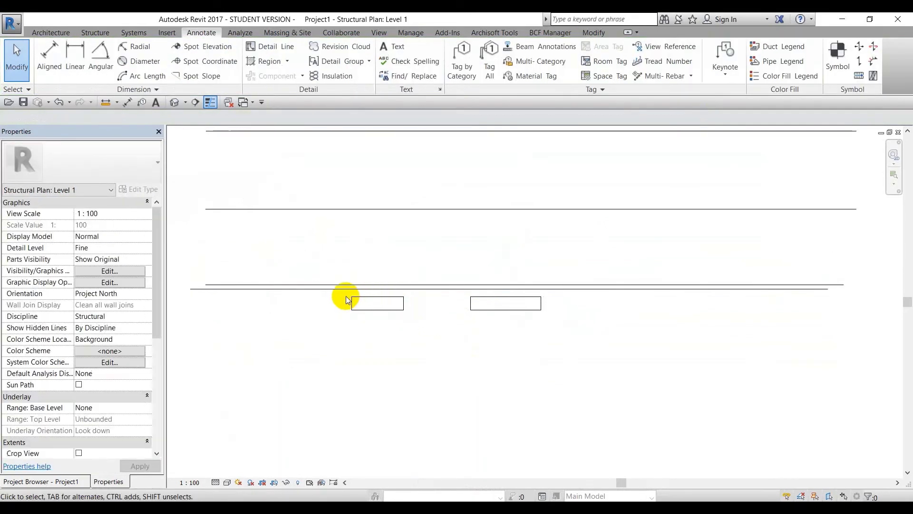
Step: Nudge the line just above the rectangles down until it lies about 600 mm below them
drag(346, 296, 565, 330)
drag(460, 299, 430, 289)
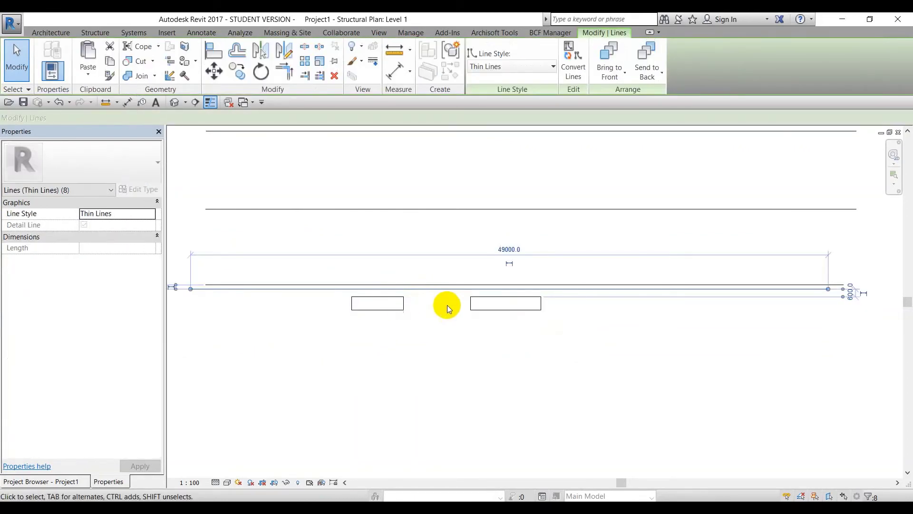
key(Escape)
click(435, 290)
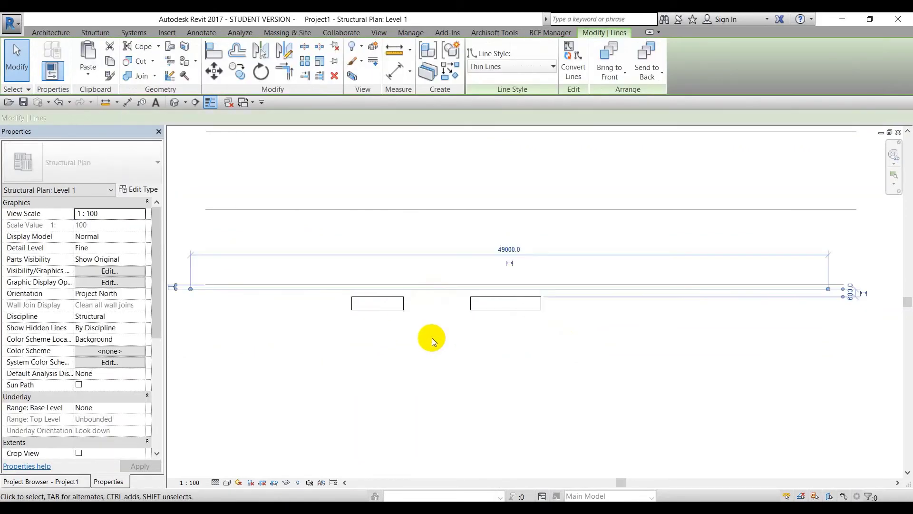
key(Down)
key(Down)
key(Down)
key(Down)
key(Down)
key(Down)
key(Down)
key(Down)
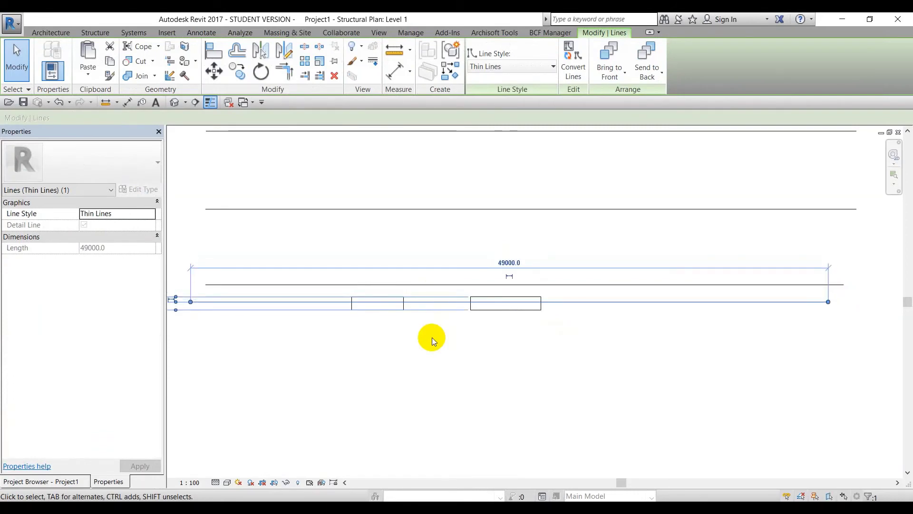
click(423, 350)
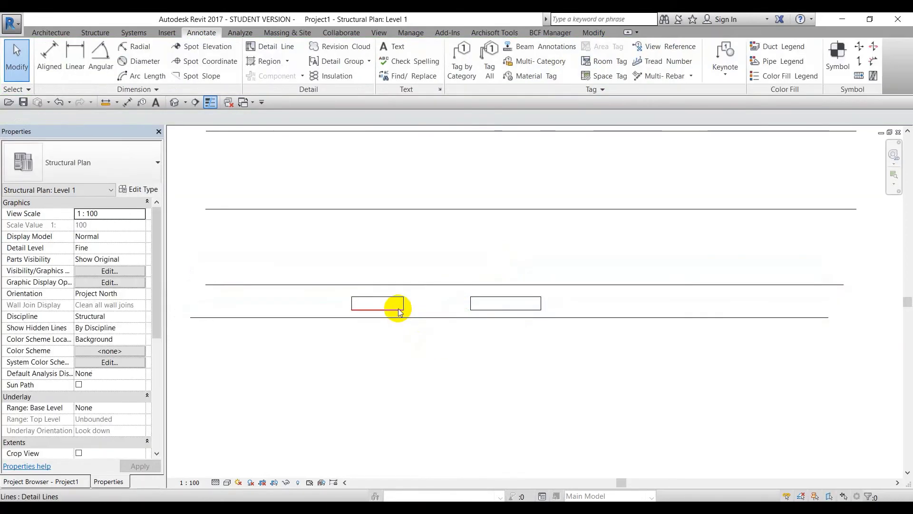
Step: Review the view depth zone on the View Range page in Adobe Acrobat Reader, and compare it with the two rectangles in Revit
scroll(439, 313, down, 1)
middle_drag(411, 318, 472, 327)
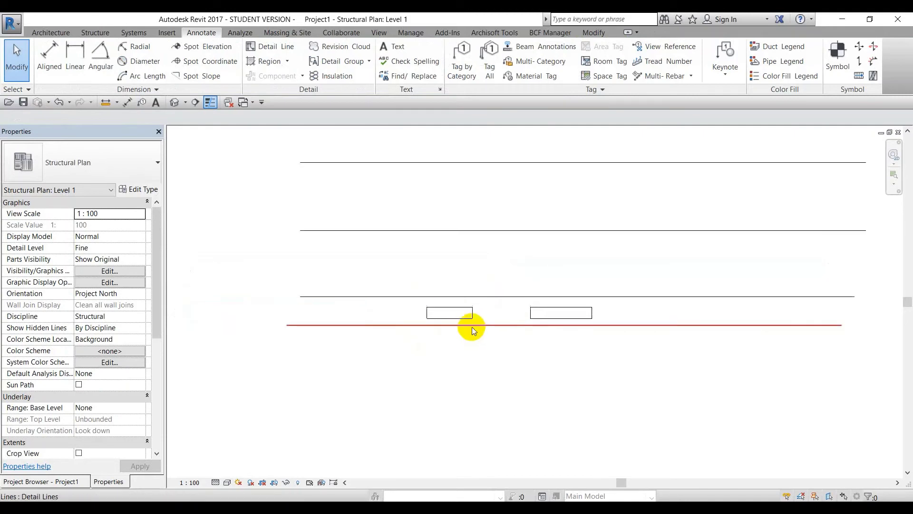
scroll(434, 315, up, 1)
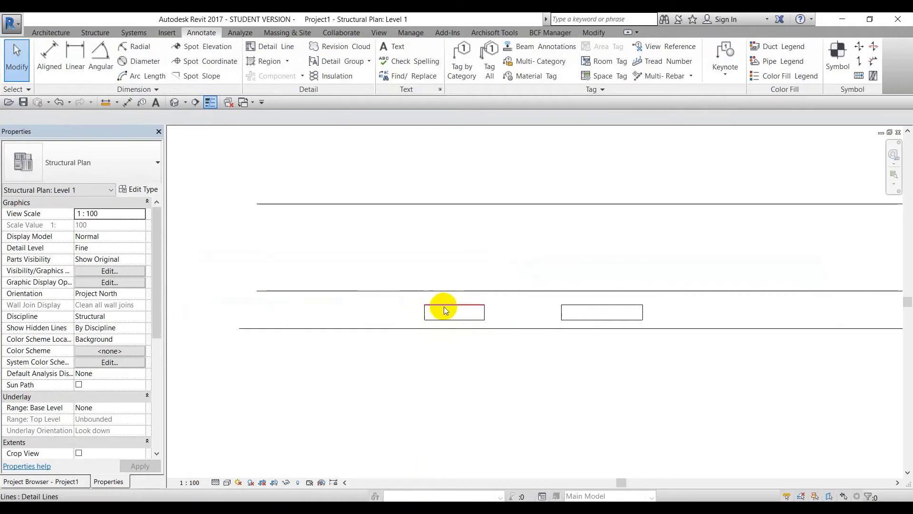
key(alt+Tab)
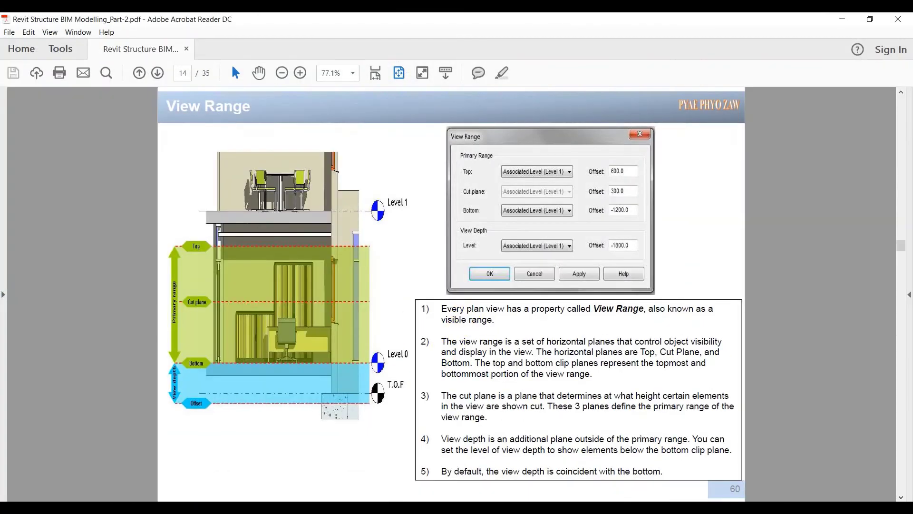
key(alt+Tab)
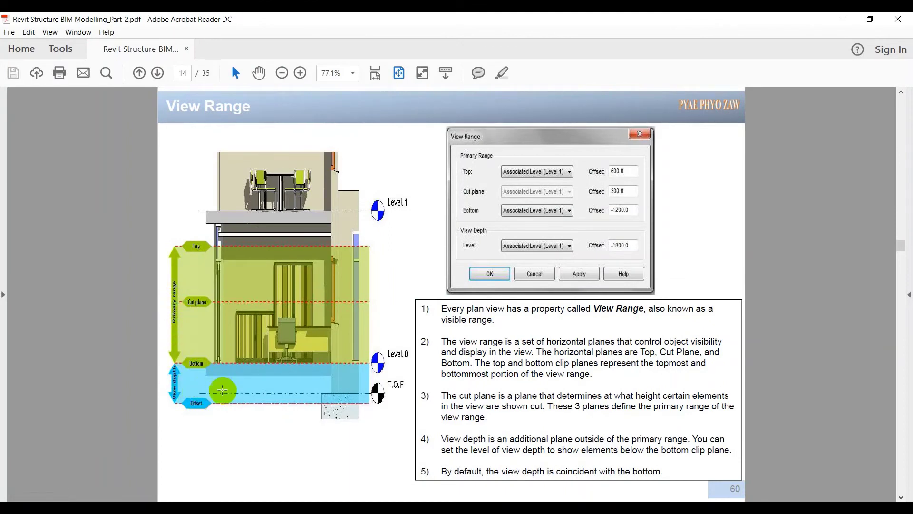
click(842, 19)
middle_drag(416, 318, 393, 302)
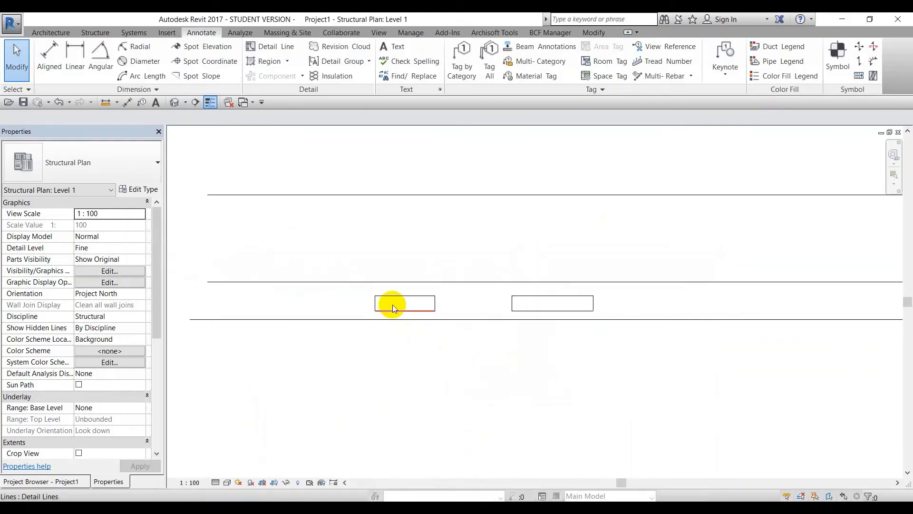
drag(359, 289, 623, 334)
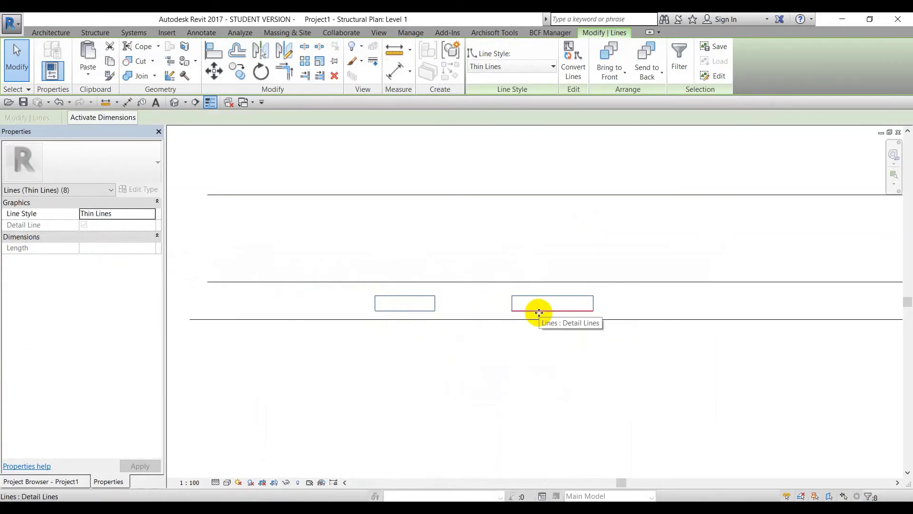
click(501, 333)
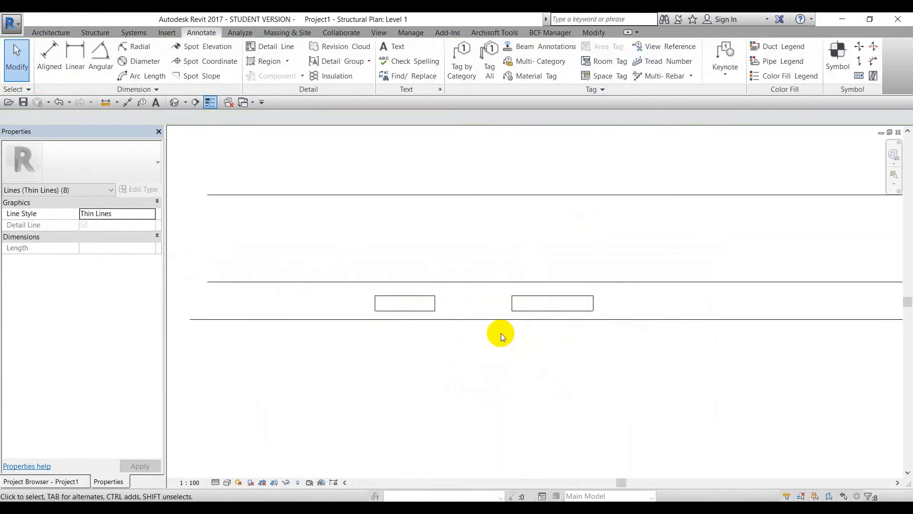
Step: Nudge the lowest detail line further down to widen its gap below the two rectangles
scroll(452, 300, down, 2)
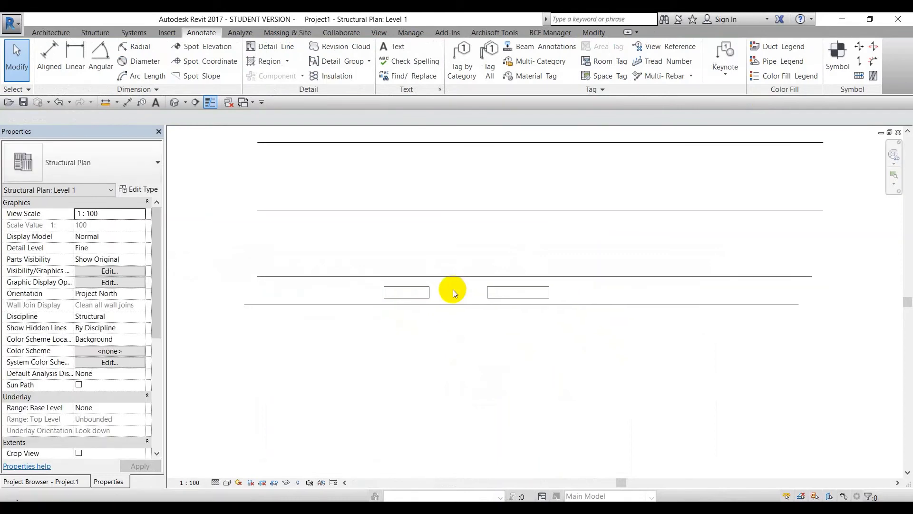
click(448, 303)
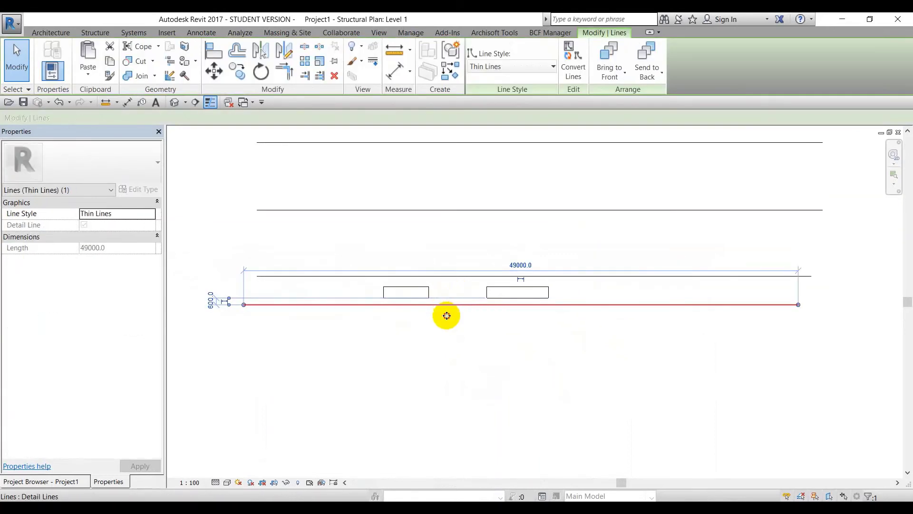
key(Down)
key(Down)
key(Down)
key(Down)
key(Down)
key(Down)
key(Down)
key(Down)
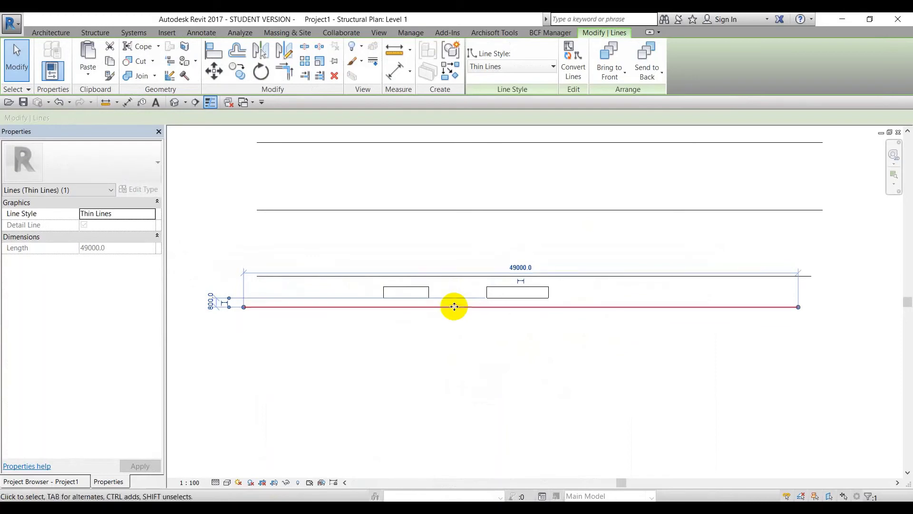
click(444, 294)
Step: Nudge the third detail line down past the two rectangles so it sits just above the lowest line
click(449, 278)
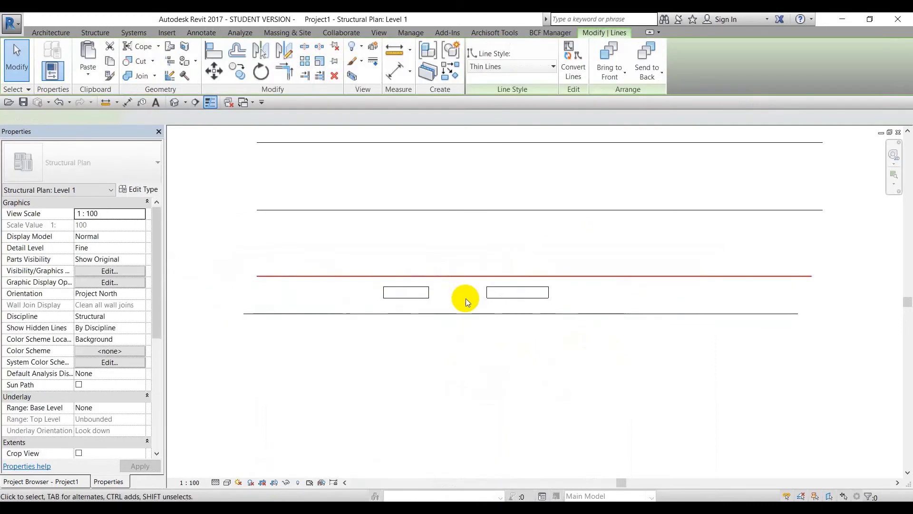
key(Down)
key(Down)
key(Down)
key(Down)
key(Down)
key(Down)
key(Down)
key(Down)
key(Down)
key(Down)
key(Down)
key(Down)
key(Down)
key(Down)
key(Down)
key(Down)
key(Down)
key(Down)
key(Down)
key(Down)
key(Down)
key(Down)
key(Down)
key(Down)
key(Down)
key(Down)
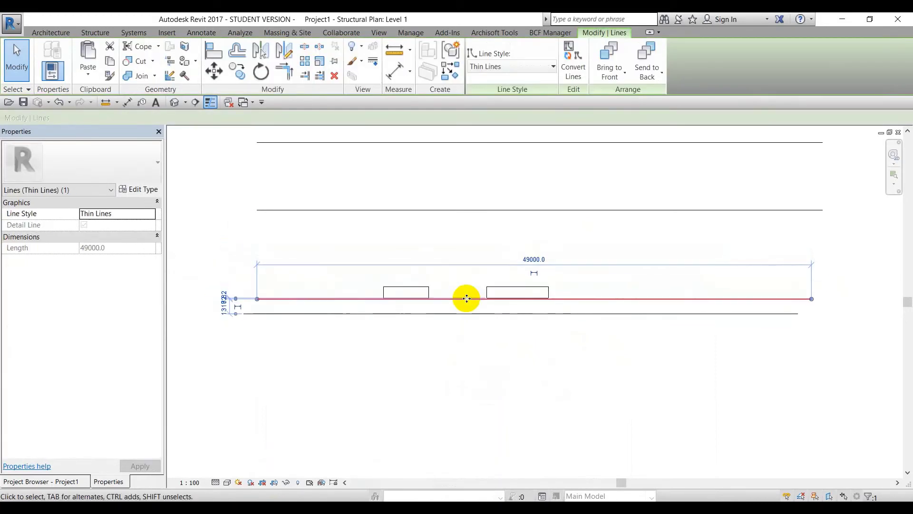
click(438, 327)
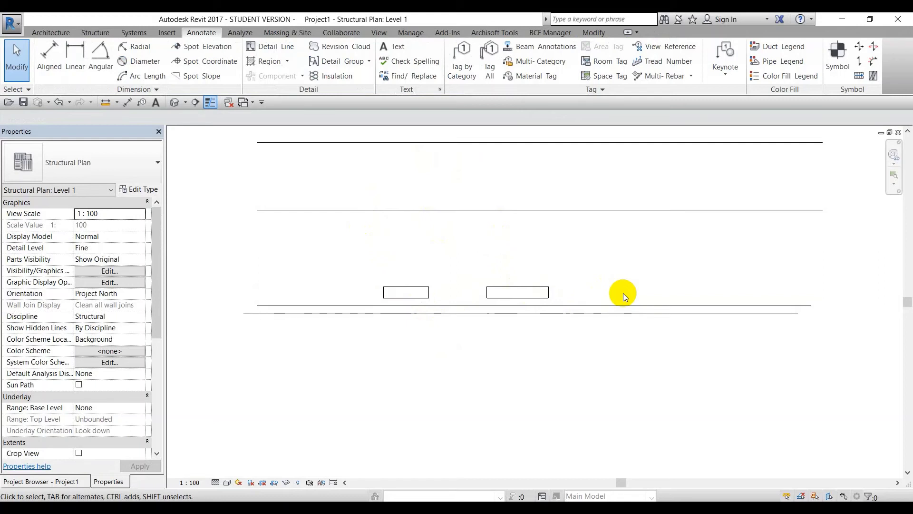
Step: Move the uppermost of the three stacked sample columns further up and shift the middle one to the right
scroll(409, 380, down, 5)
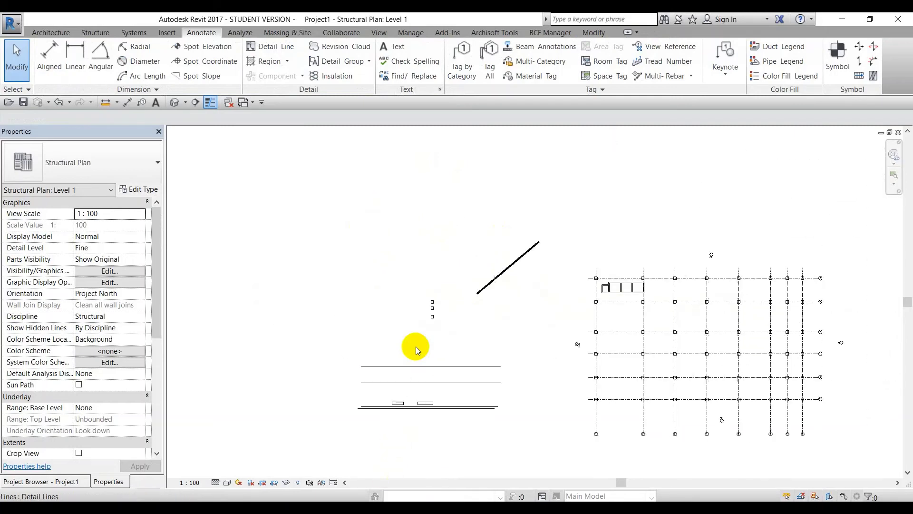
scroll(435, 302, up, 4)
click(432, 309)
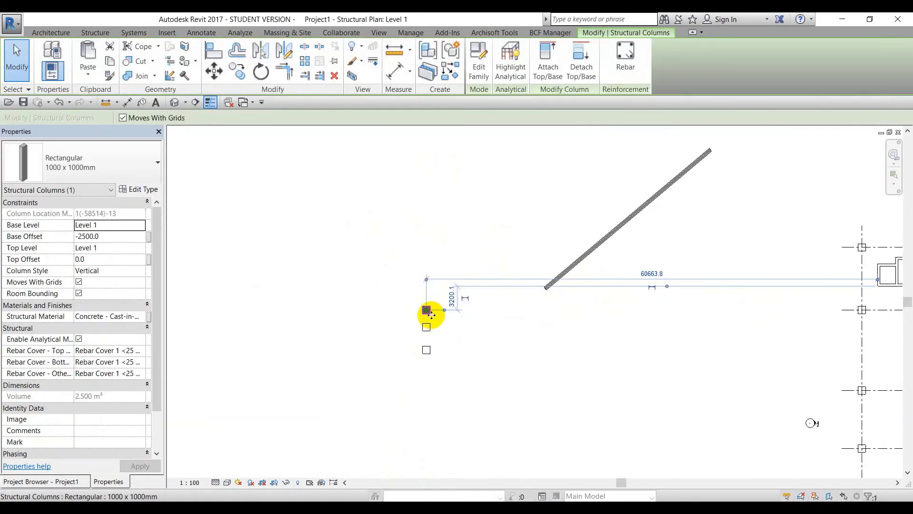
drag(432, 310, 438, 247)
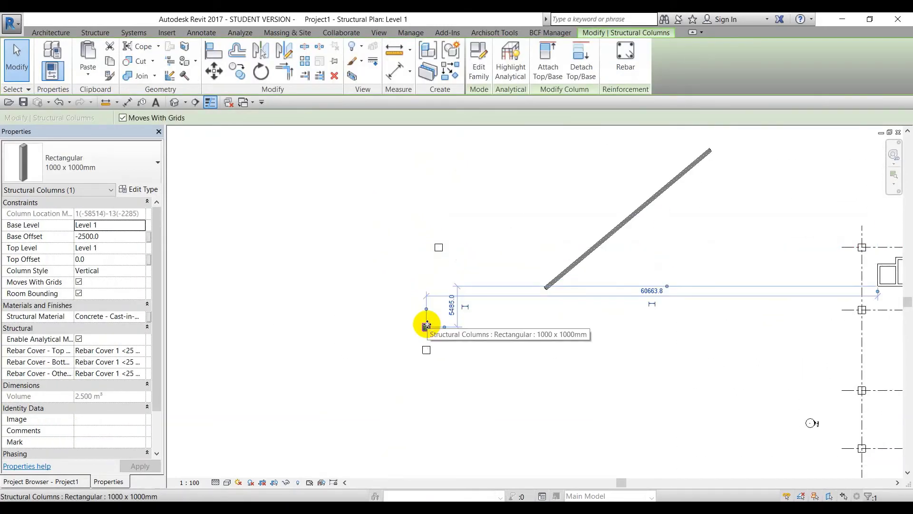
drag(426, 328, 476, 327)
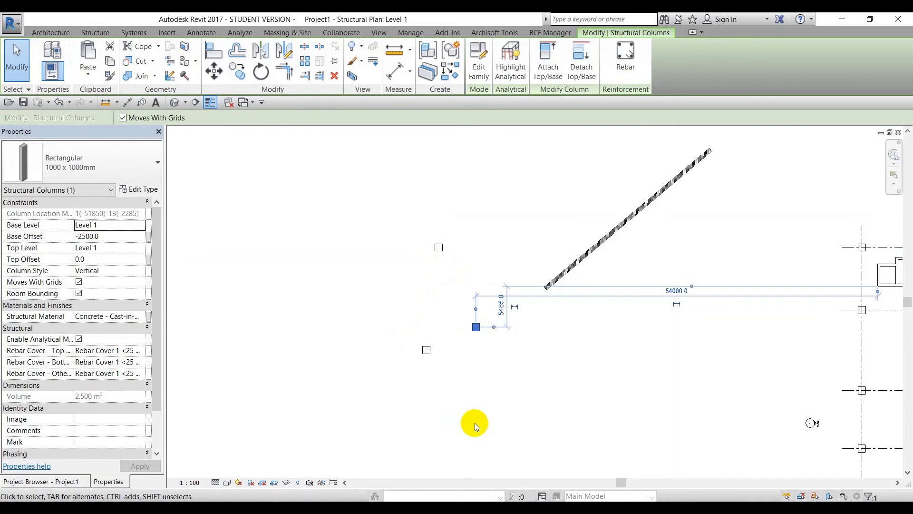
click(464, 415)
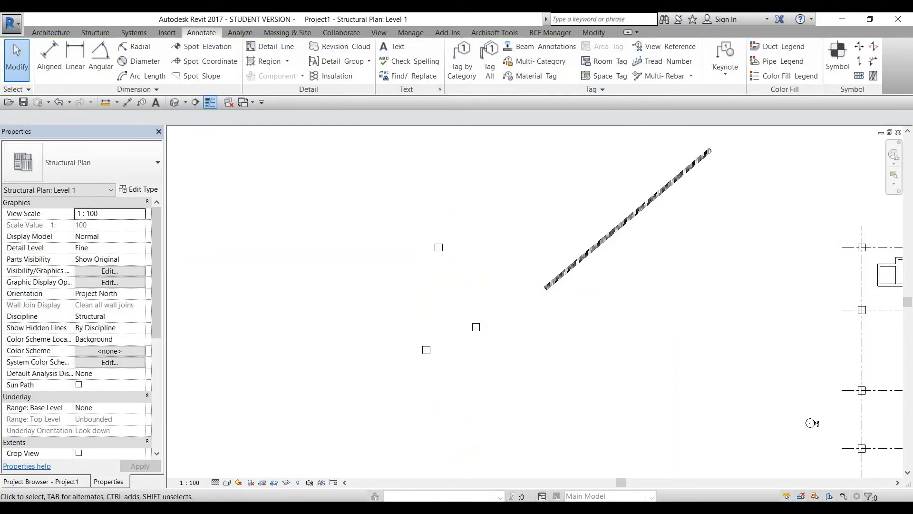
Step: Look at the View Discipline page following View Range in Adobe Acrobat Reader, and return to Revit
key(alt+Tab)
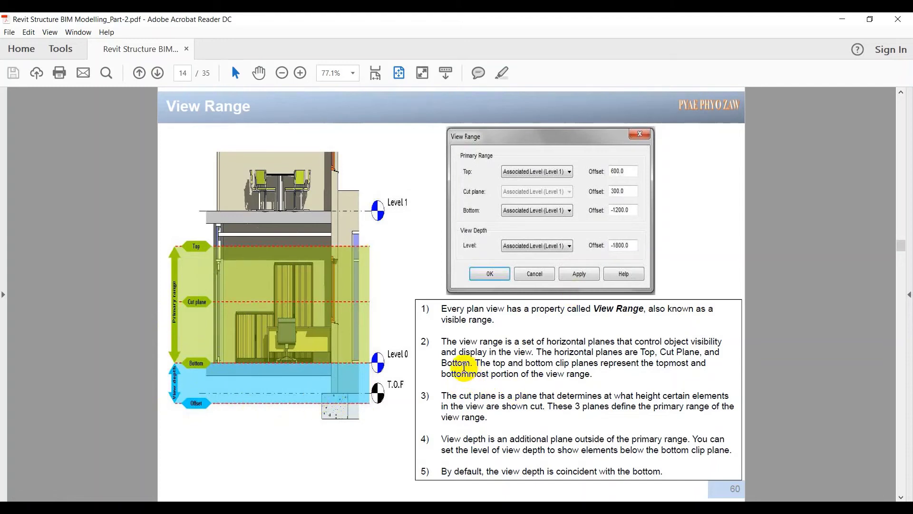
scroll(464, 367, down, 1)
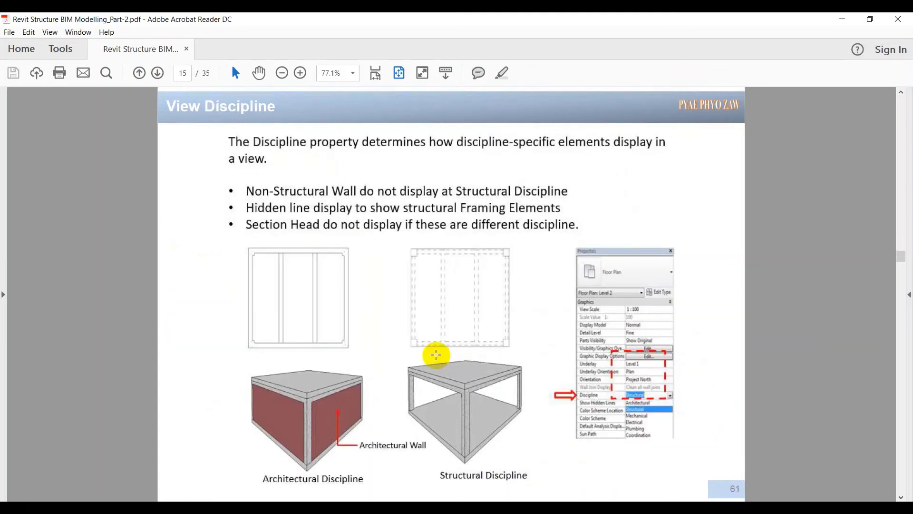
click(839, 20)
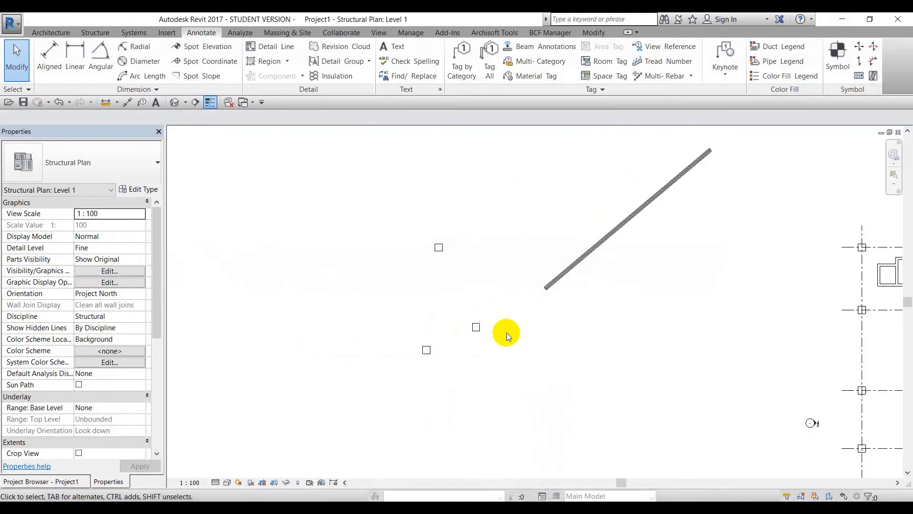
Step: Make the four 300thk RC walls enclosing the small shaft at the left end of the lift core non-structural
middle_drag(543, 348, 410, 293)
scroll(528, 265, up, 2)
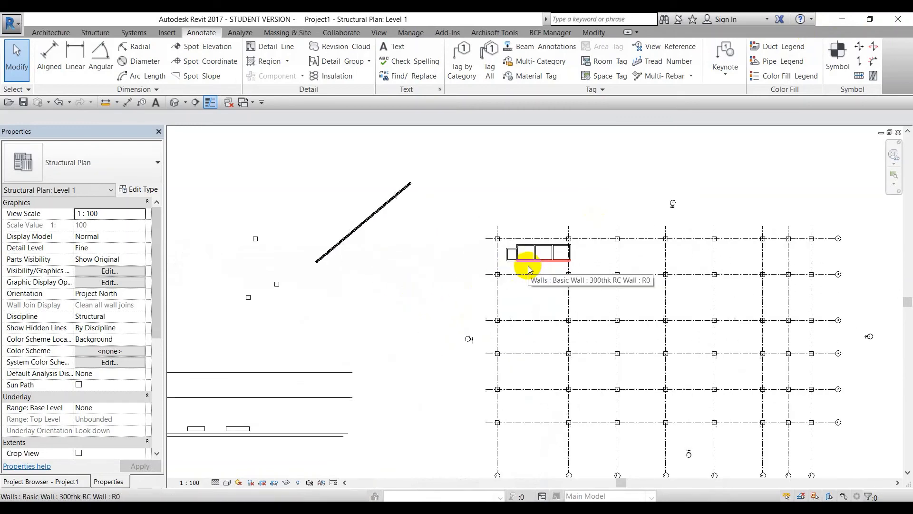
middle_drag(530, 266, 662, 256)
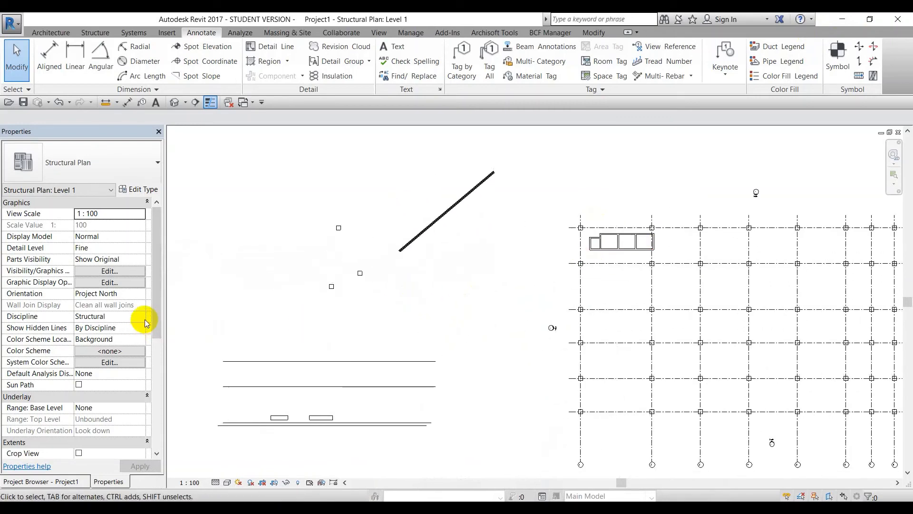
scroll(606, 252, up, 4)
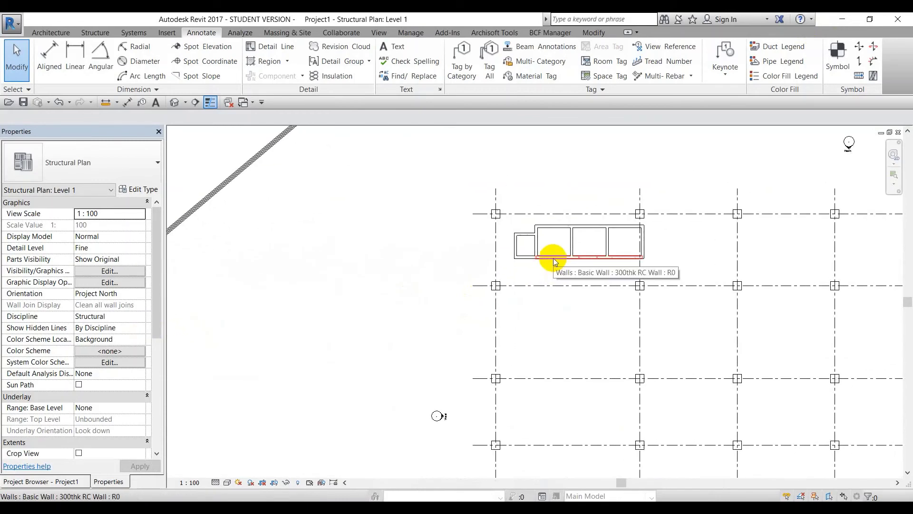
click(553, 260)
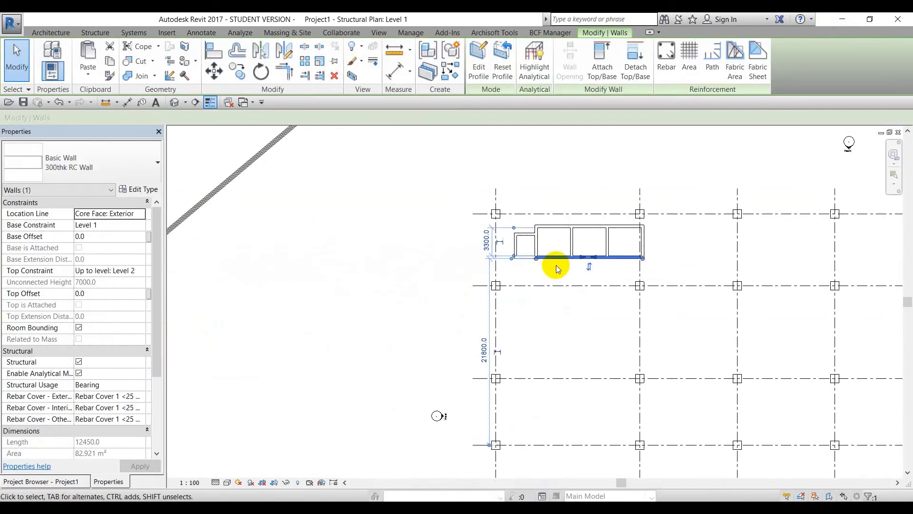
scroll(552, 261, up, 3)
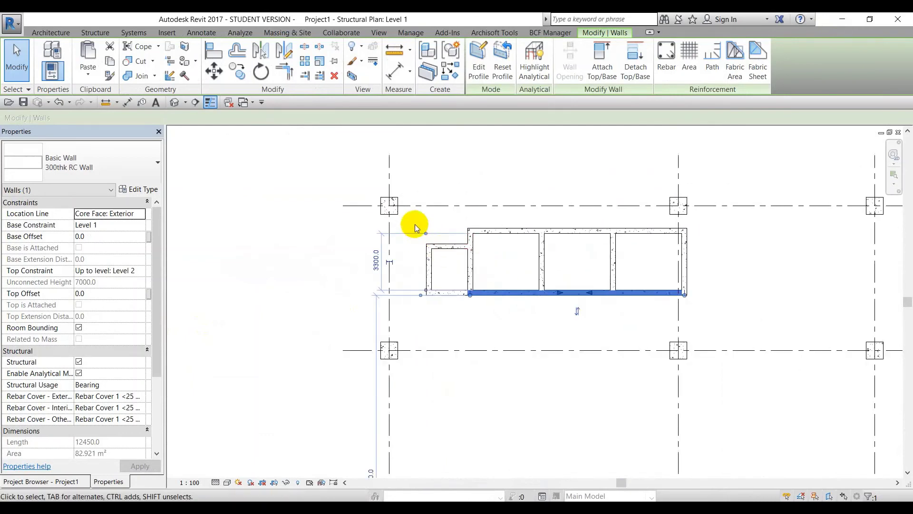
drag(415, 227, 504, 314)
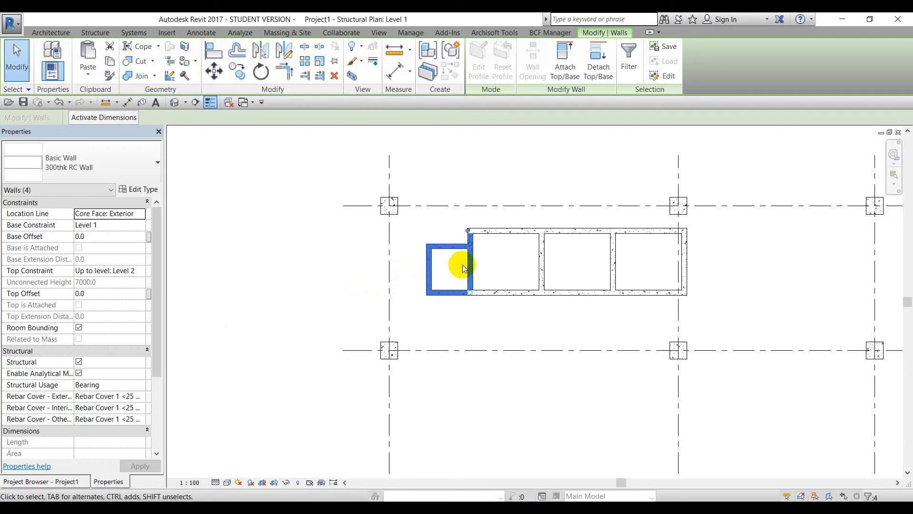
click(79, 361)
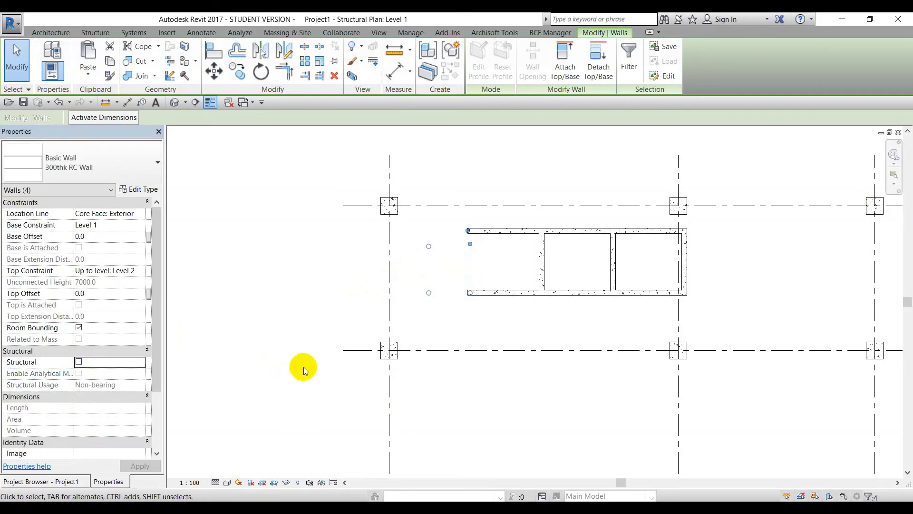
click(466, 380)
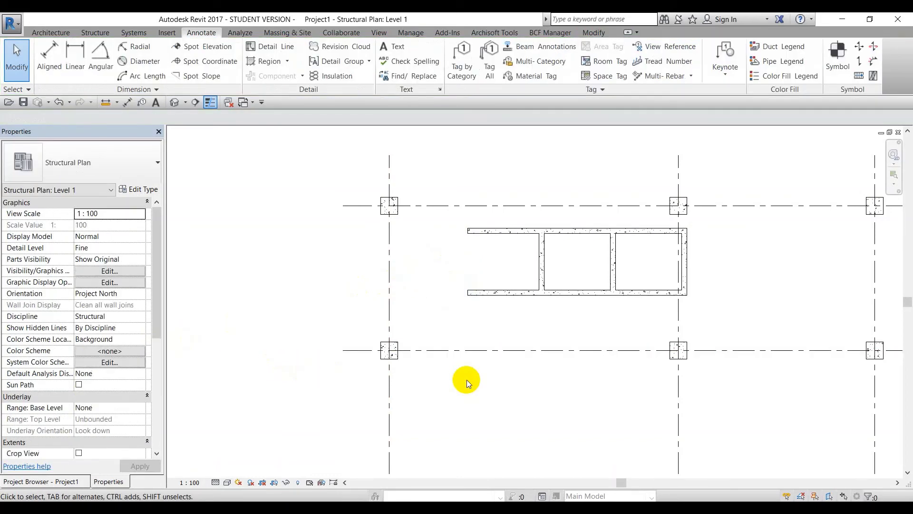
Step: Check the small shaft's walls in the 3D view, and inspect them among the hidden elements of the Level 1 plan
click(177, 101)
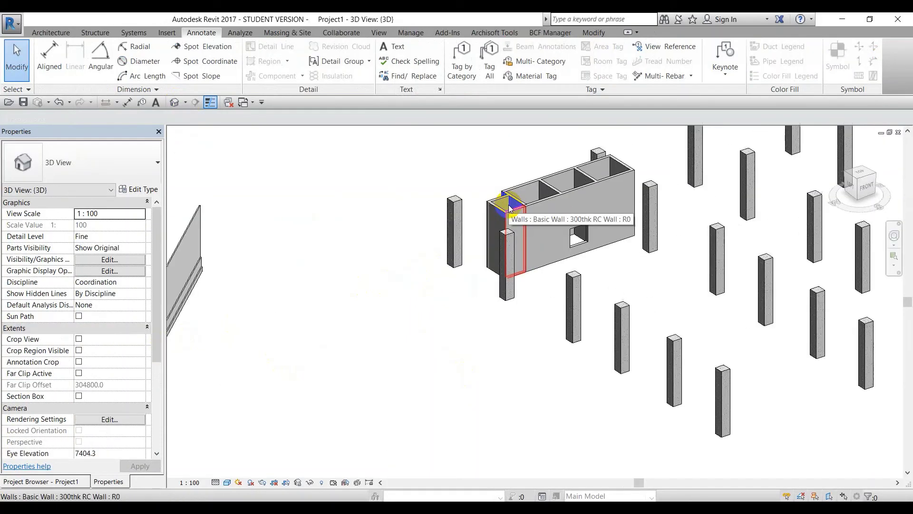
key(ctrl+Tab)
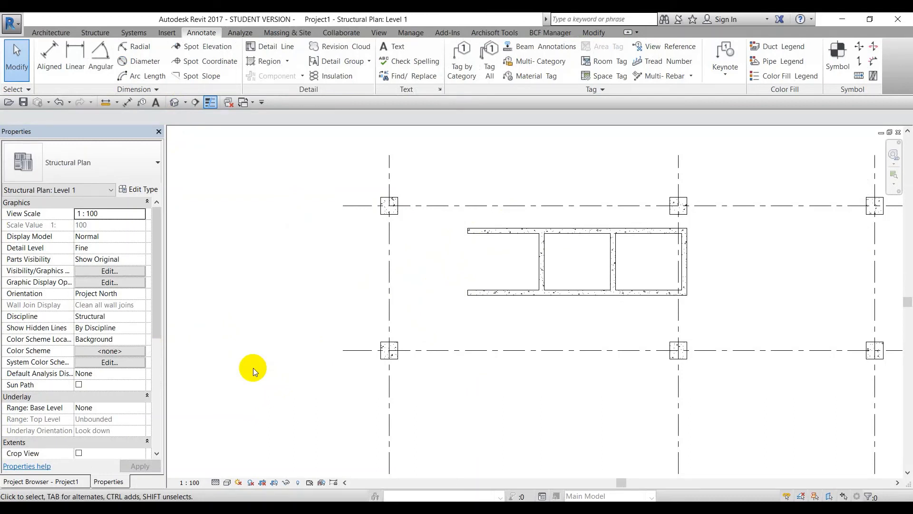
click(299, 483)
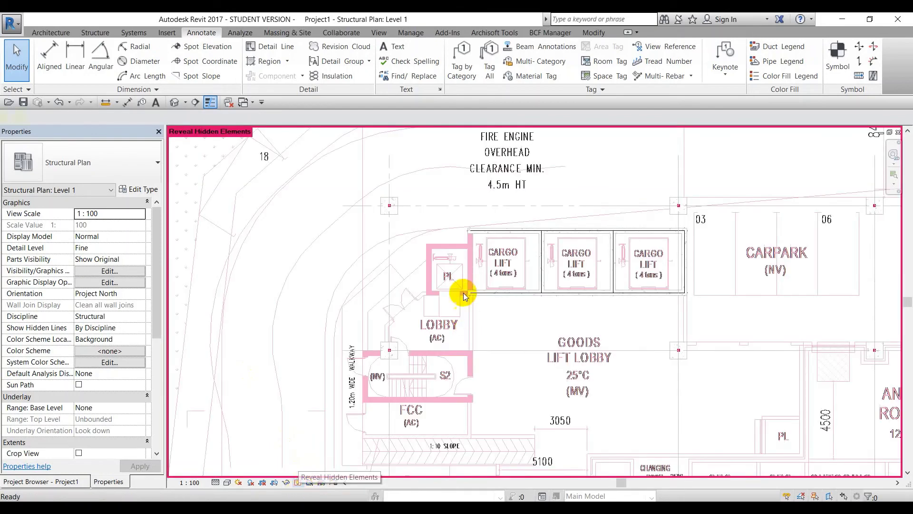
scroll(471, 266, up, 4)
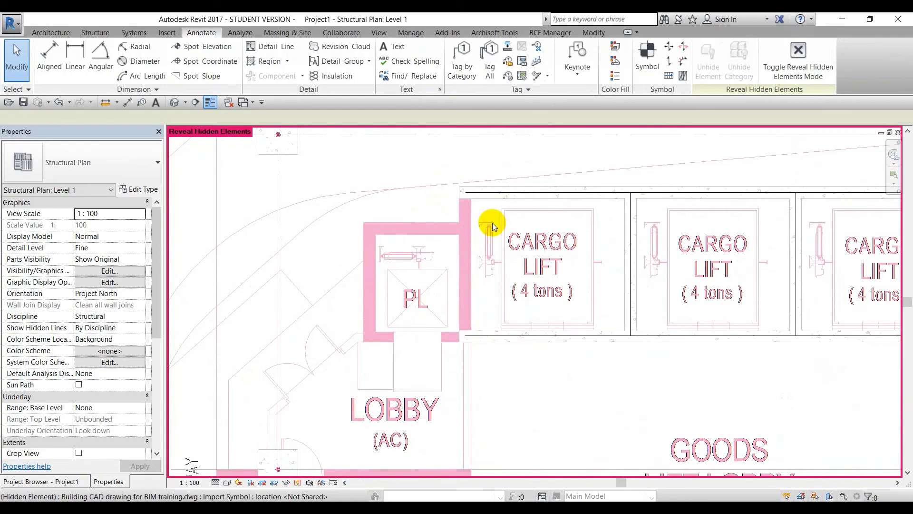
click(298, 482)
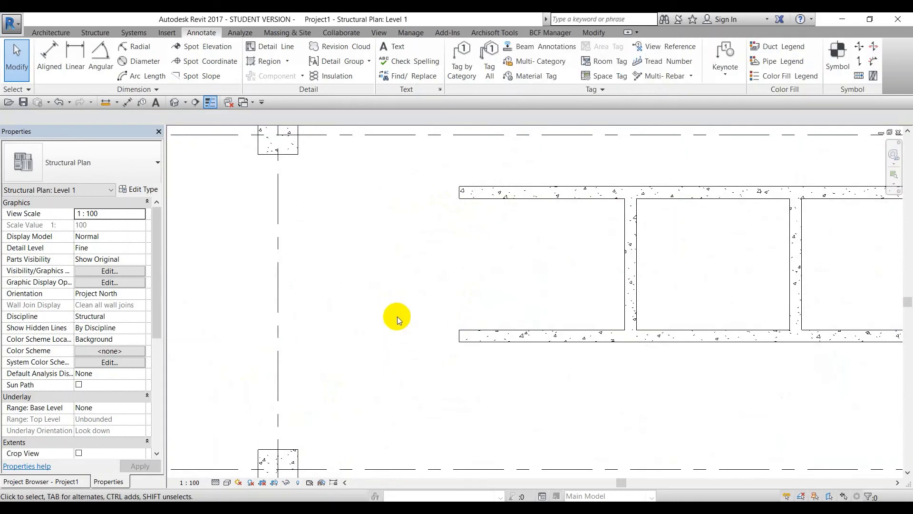
Step: Filter the model categories in the Level 1 plan's Visibility/Graphic Overrides to Structure only
scroll(397, 315, down, 2)
middle_drag(398, 316, 465, 315)
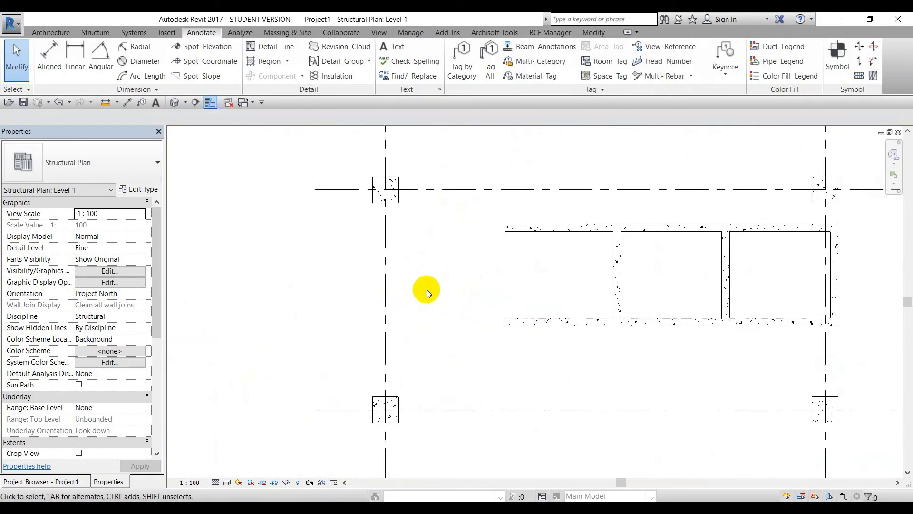
key(v)
key(v)
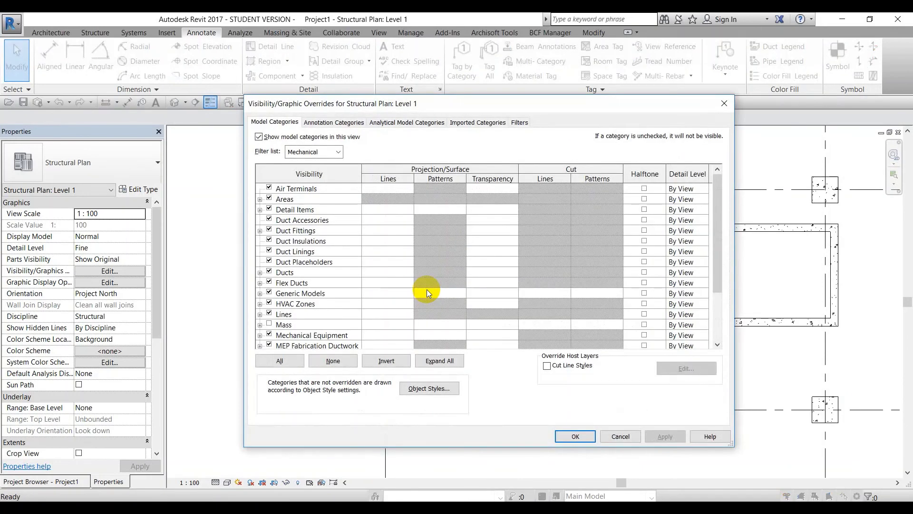
click(339, 153)
click(290, 174)
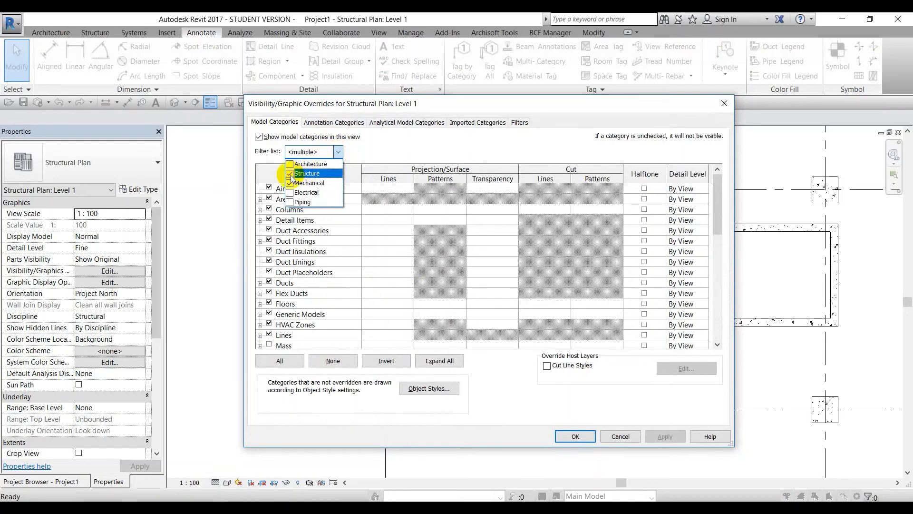
click(290, 183)
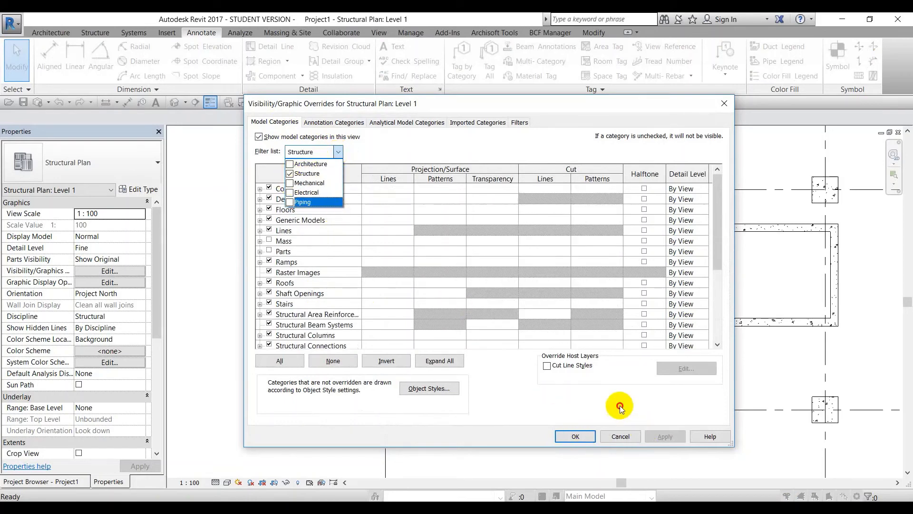
Step: Turn off the visibility of the Walls category in the Level 1 structural plan
scroll(298, 307, down, 3)
scroll(291, 318, down, 3)
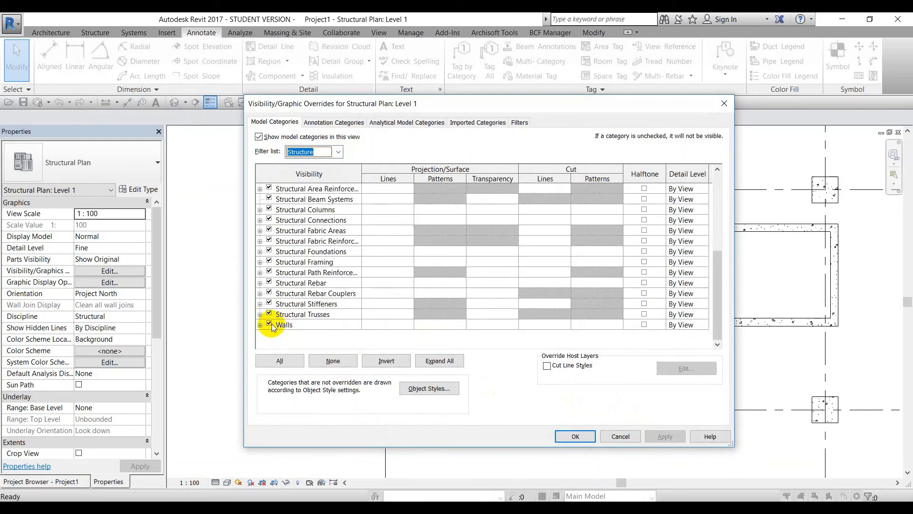
click(270, 324)
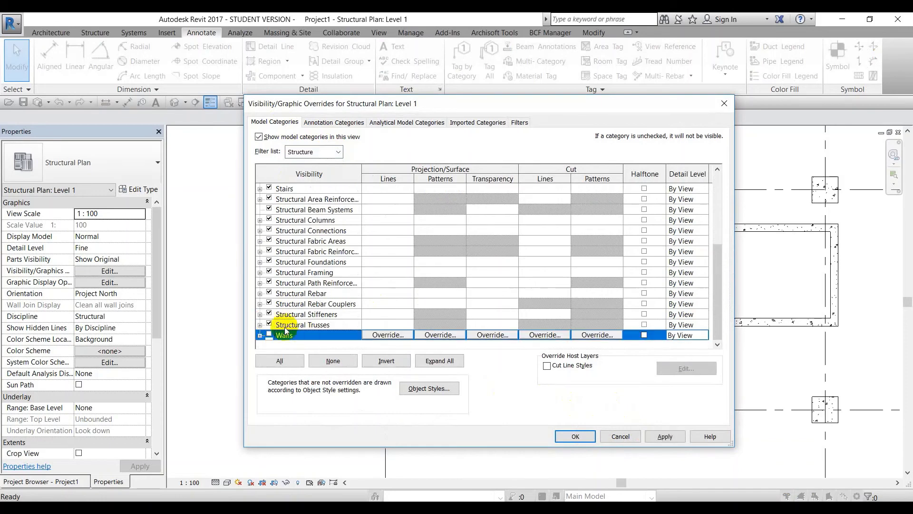
click(682, 437)
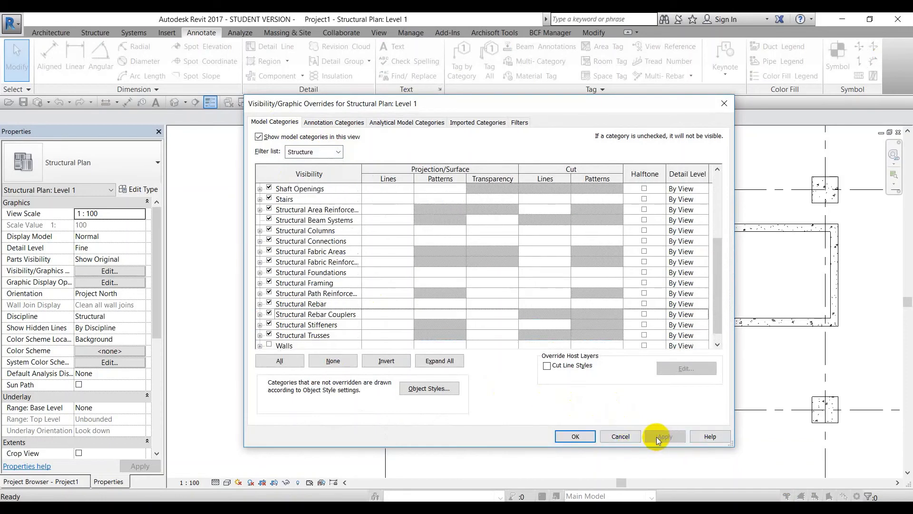
click(585, 435)
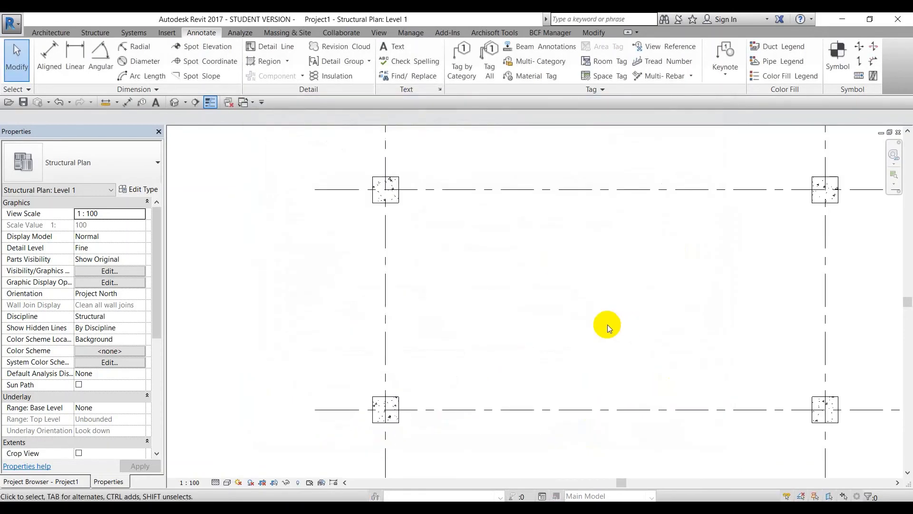
Step: Turn the Walls category's visibility back on in the plan's Visibility/Graphic Overrides
key(v)
key(g)
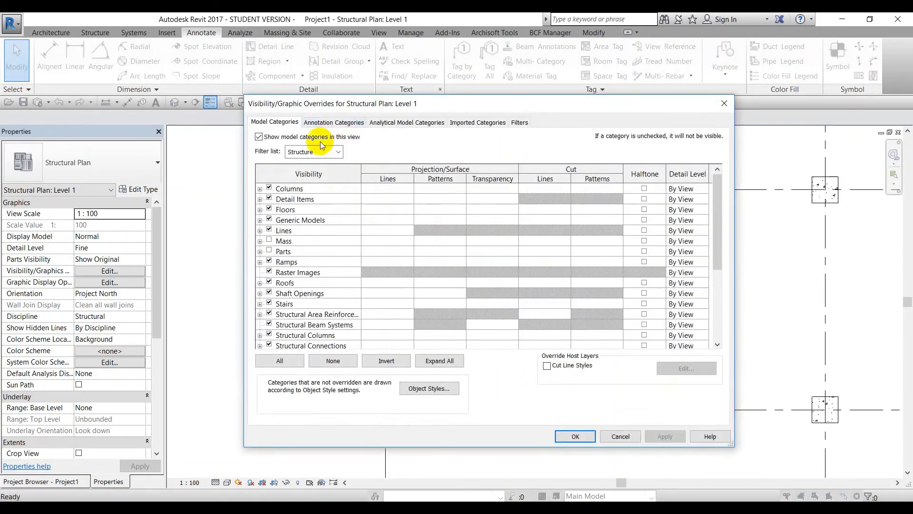
scroll(296, 314, down, 2)
scroll(296, 314, down, 2)
click(285, 335)
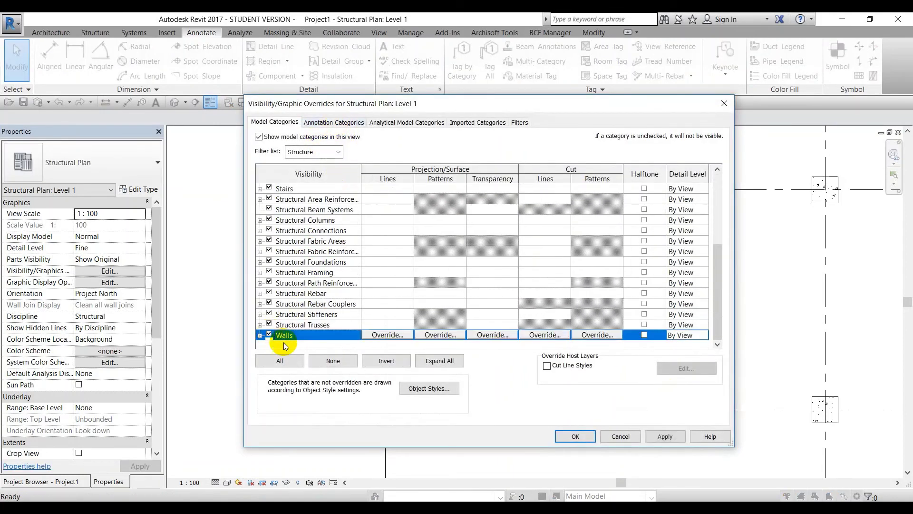
click(663, 436)
click(576, 437)
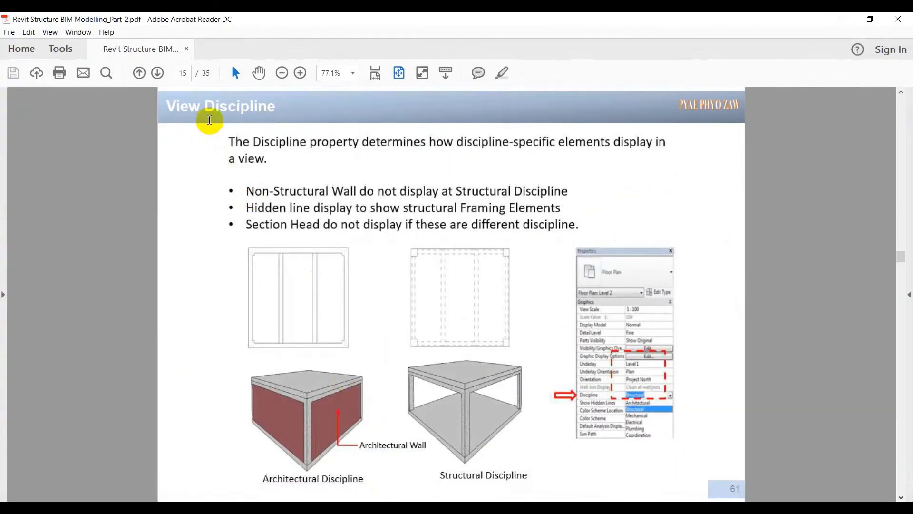
Step: Return to Revit from the View Discipline page and set the Level 1 plan's Discipline to Architectural
click(842, 19)
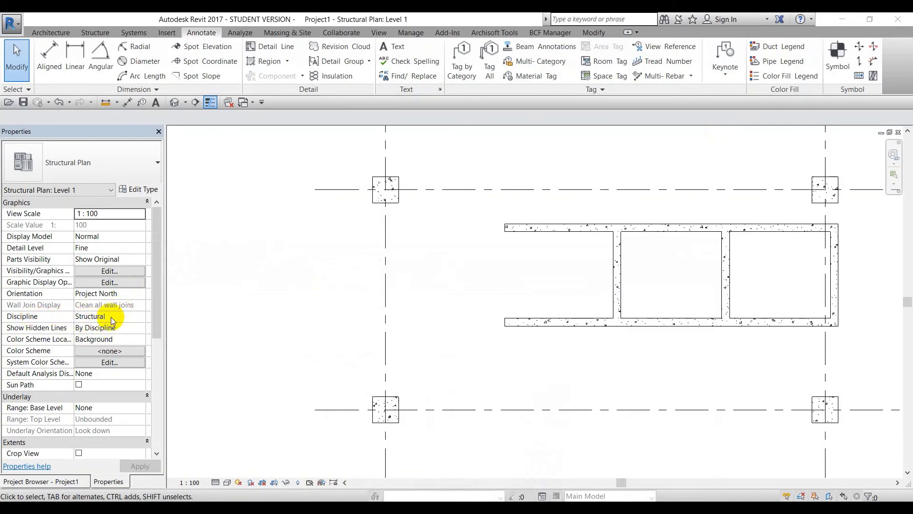
click(127, 316)
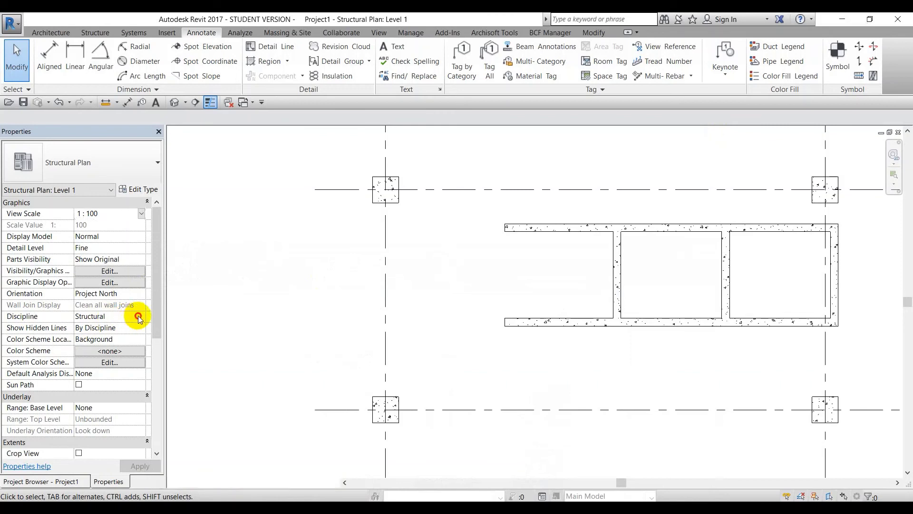
click(141, 316)
click(97, 328)
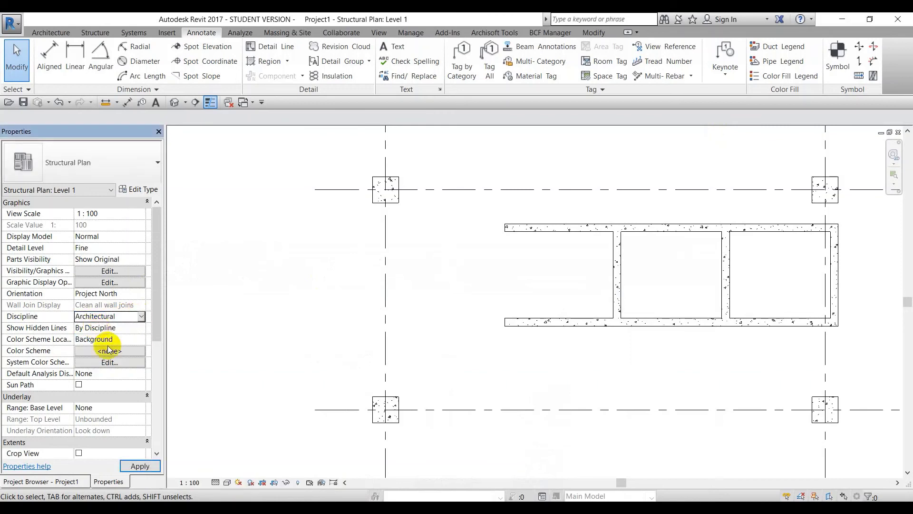
Step: Apply the Architectural discipline to the Level 1 plan and return its Discipline to Structural
click(140, 466)
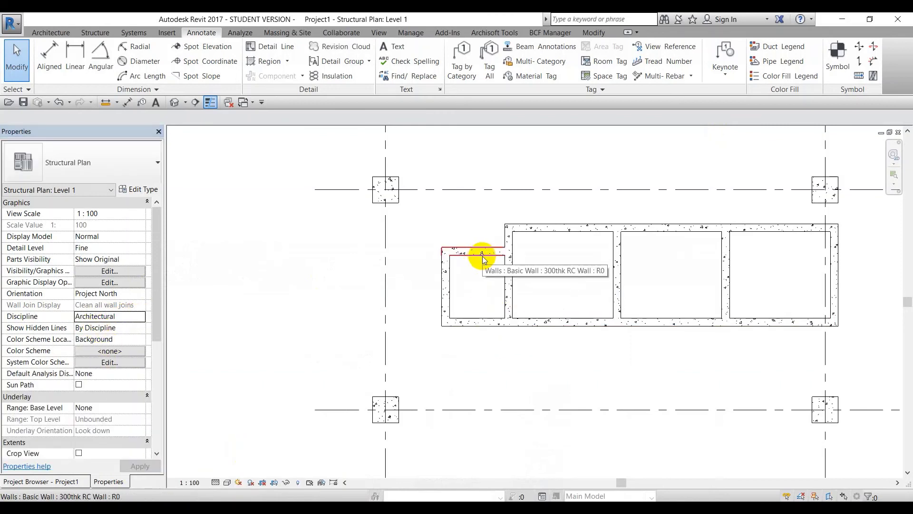
click(142, 321)
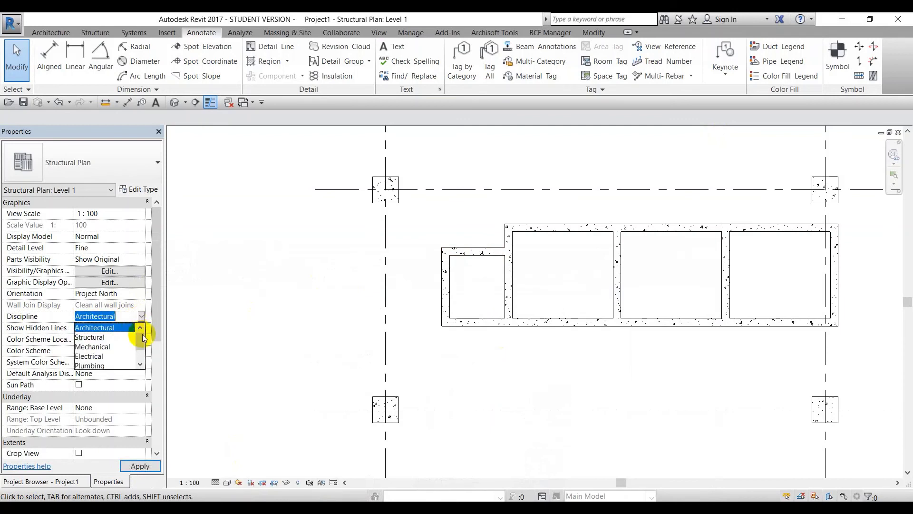
click(98, 337)
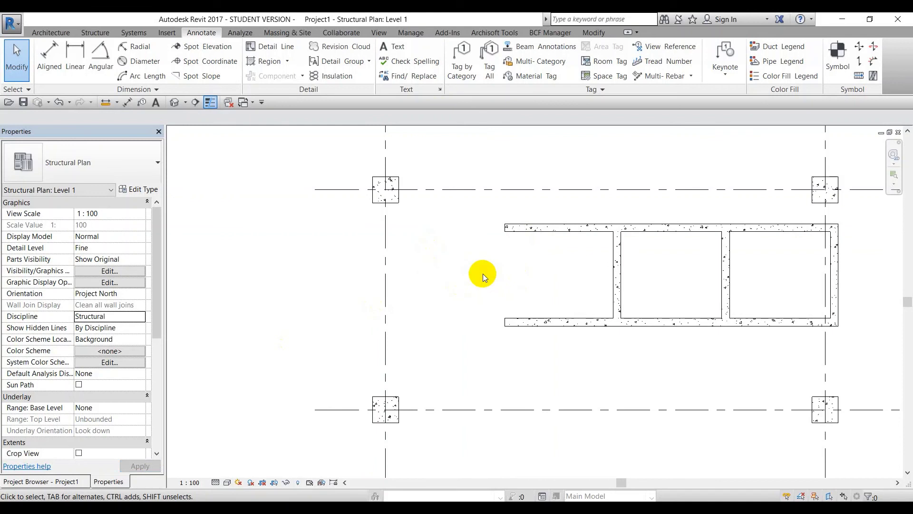
Step: Try the Mechanical discipline on the Level 1 plan and change its Discipline to Coordination
click(141, 316)
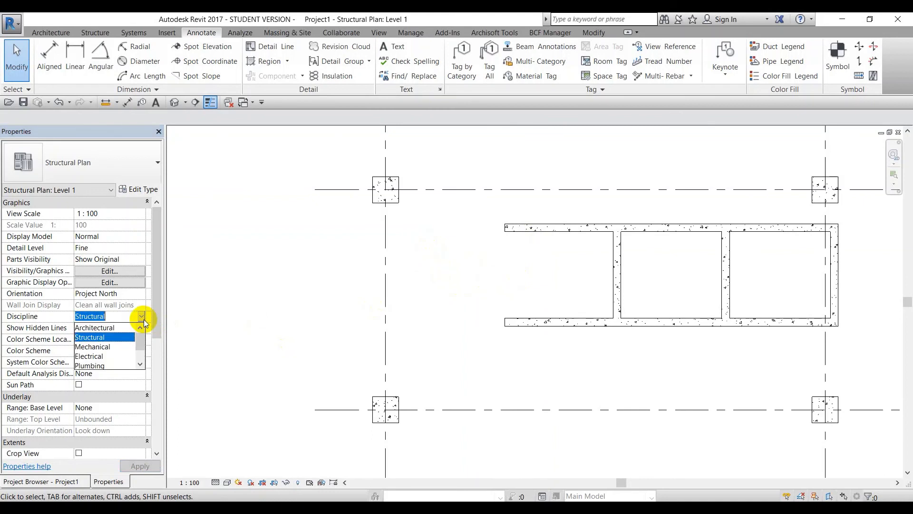
click(94, 347)
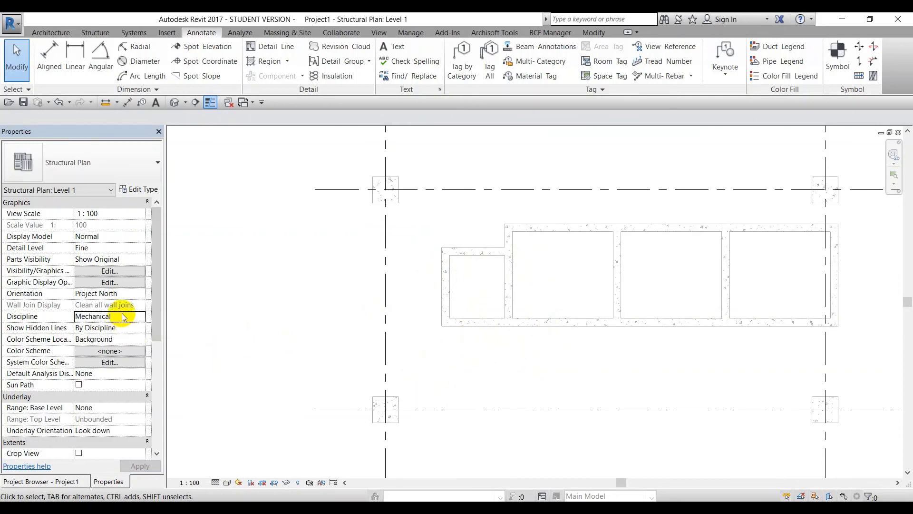
click(141, 315)
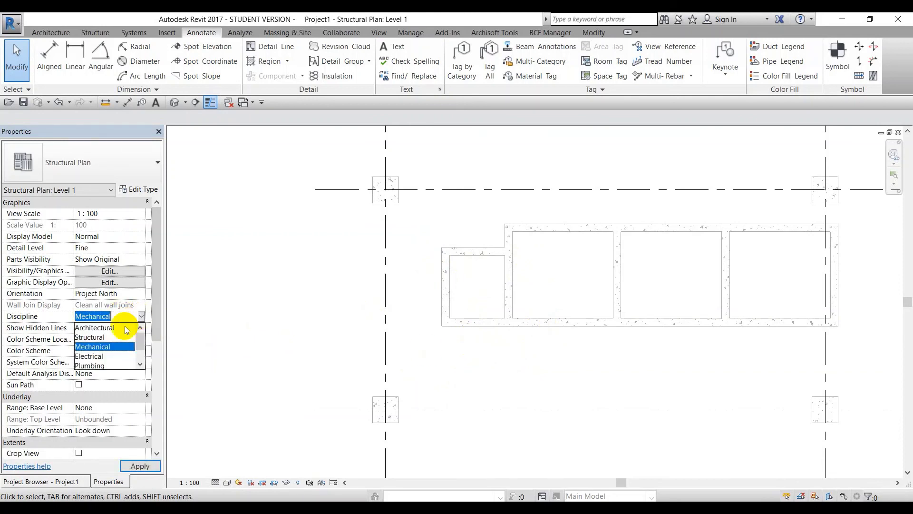
scroll(100, 358, down, 1)
click(97, 357)
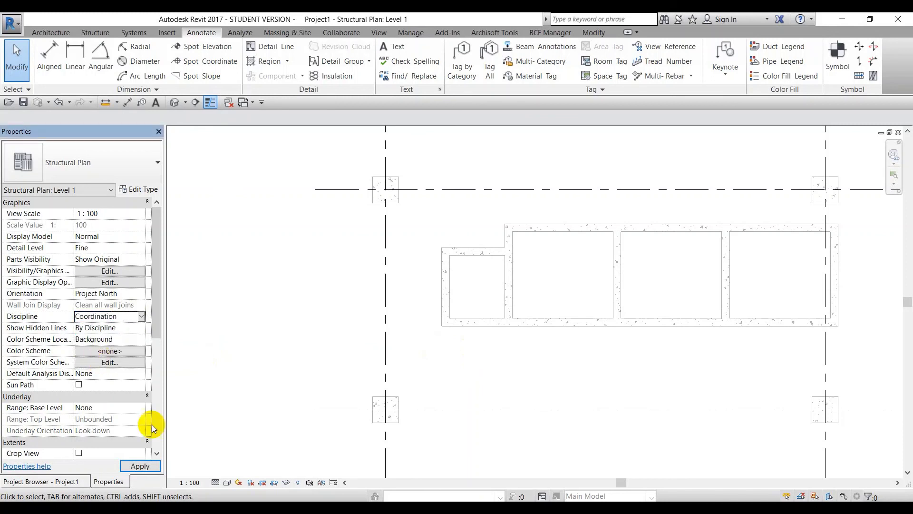
click(140, 466)
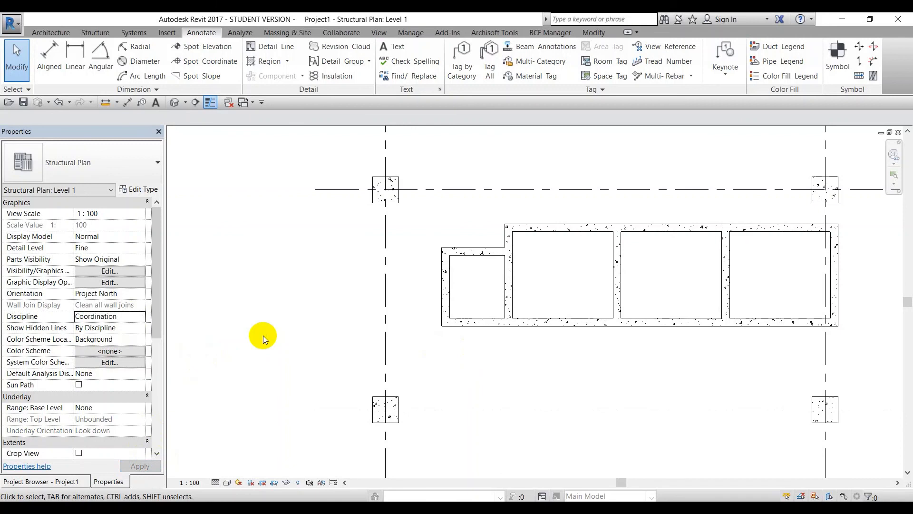
Step: Change the Level 1 plan's Discipline from Coordination back to Structural
click(140, 316)
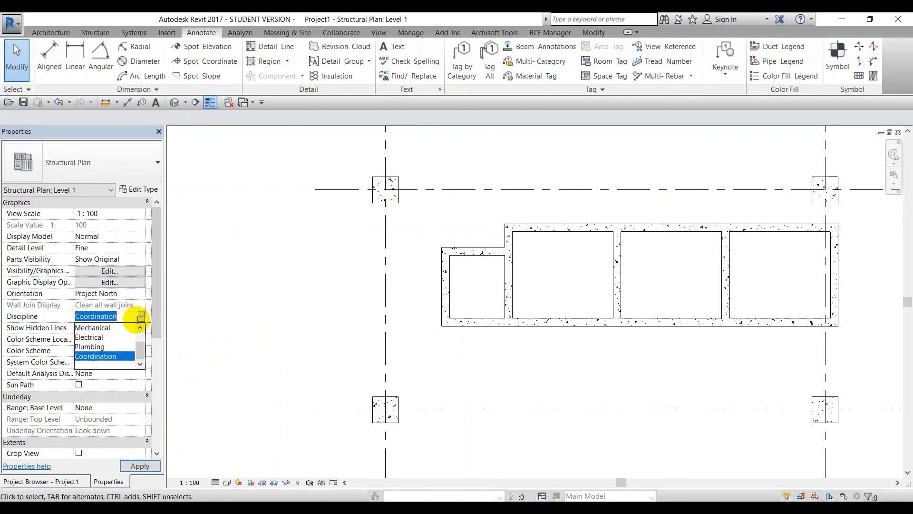
scroll(92, 330, up, 2)
click(91, 338)
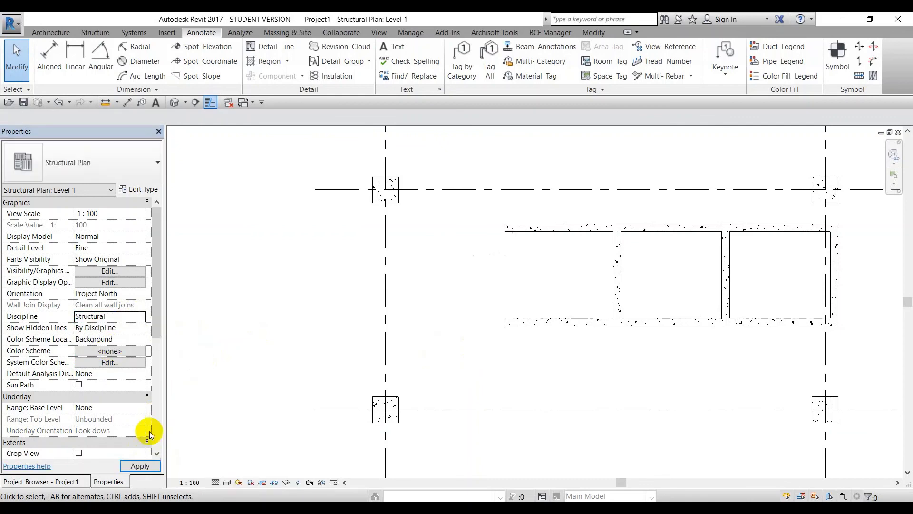
Step: Set the Level 1 plan's Discipline to Architectural and apply the change
click(140, 316)
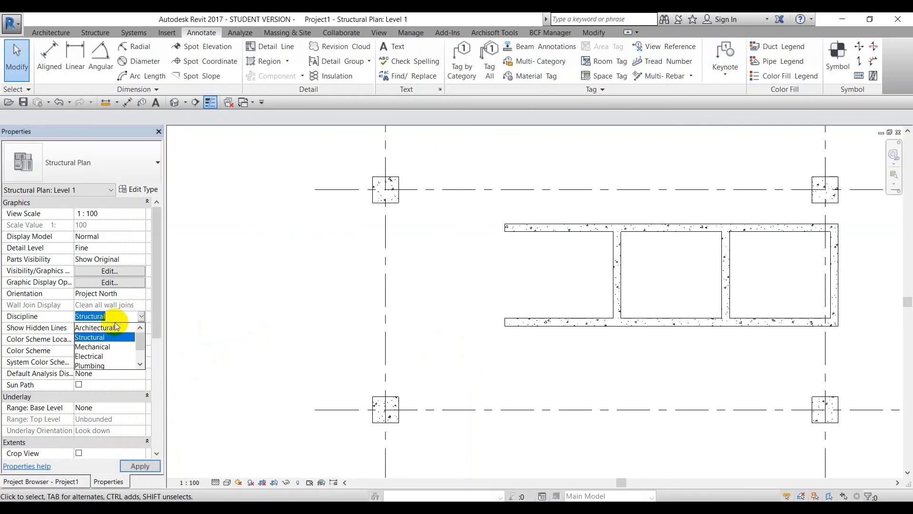
click(95, 327)
click(135, 466)
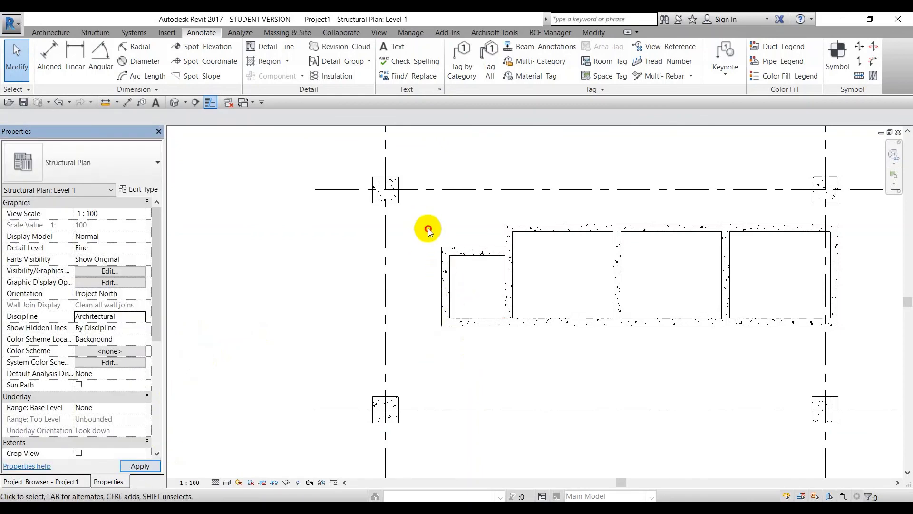
Step: Select the four 300thk RC walls around the small lift-core bay and enable their Structural property
drag(429, 228, 529, 351)
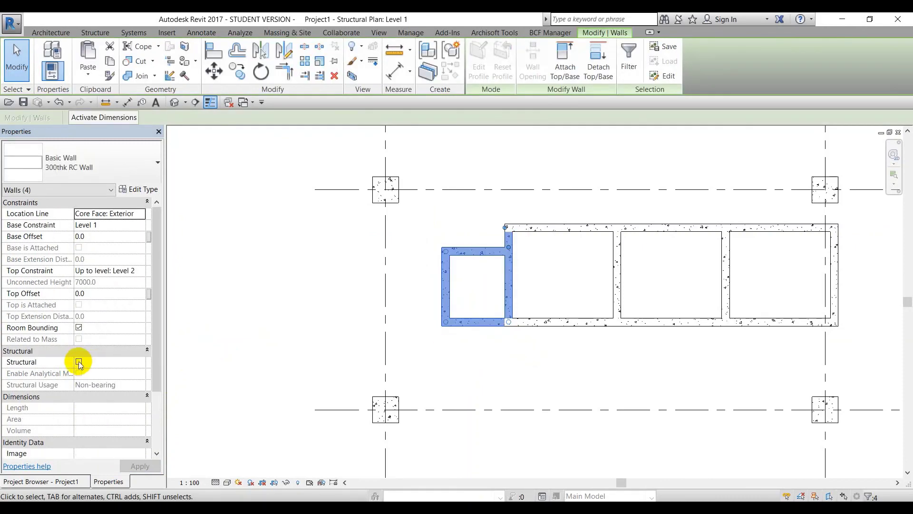
click(79, 362)
click(274, 371)
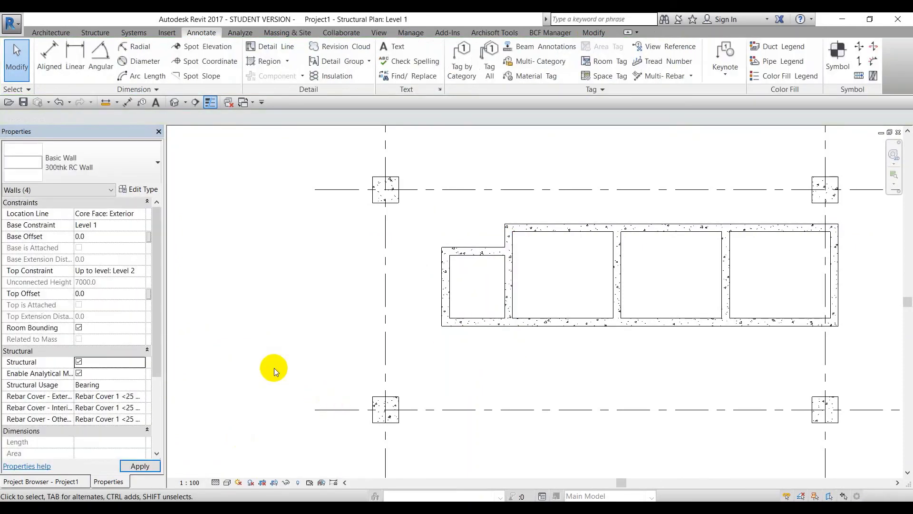